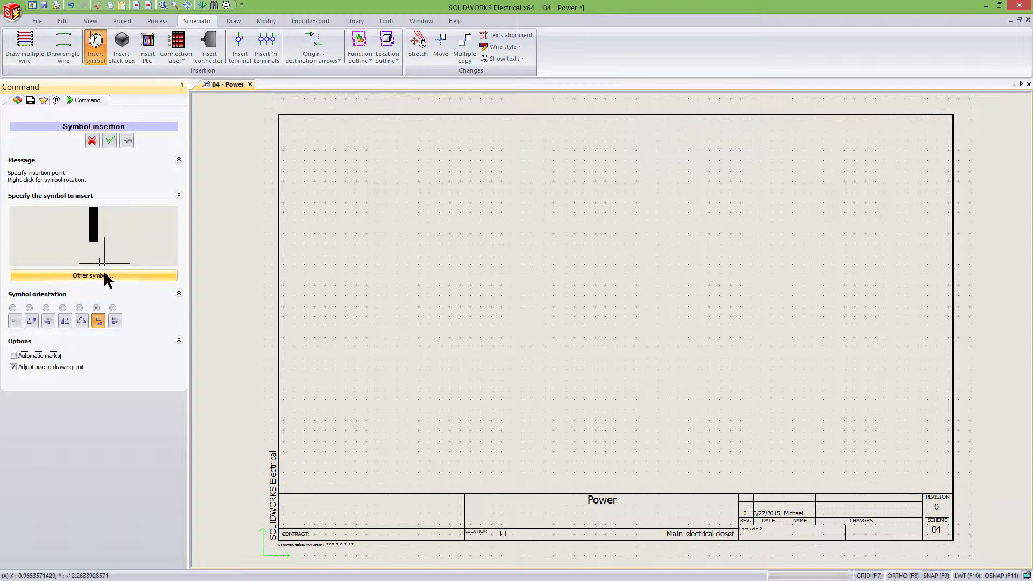
Insert a Male pin connector symbol in the Power drawing, rotated horizontally with its body to the right, as a new component
click(113, 275)
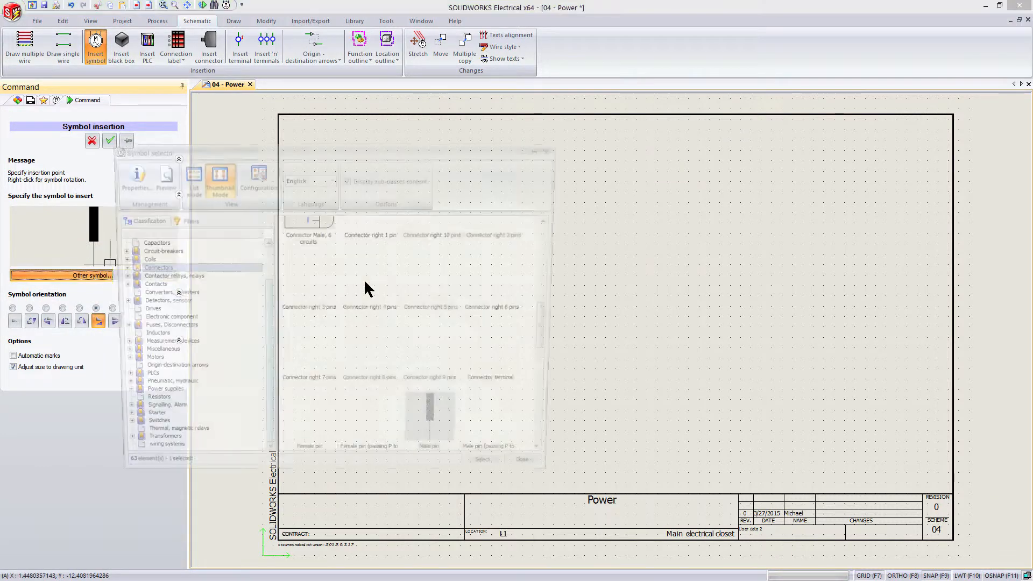
double_click(441, 426)
scroll(470, 280, up, 3)
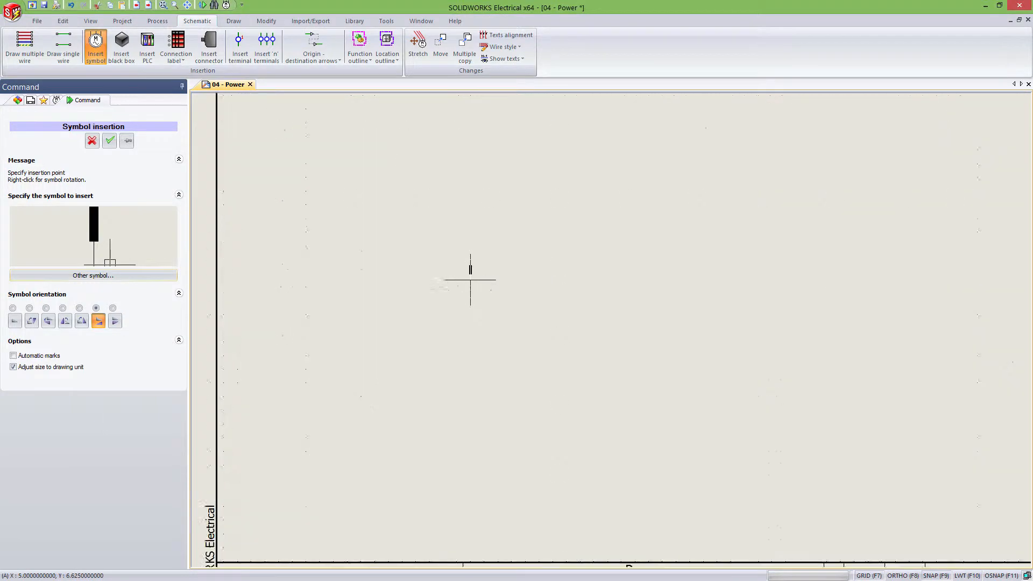
right_click(470, 264)
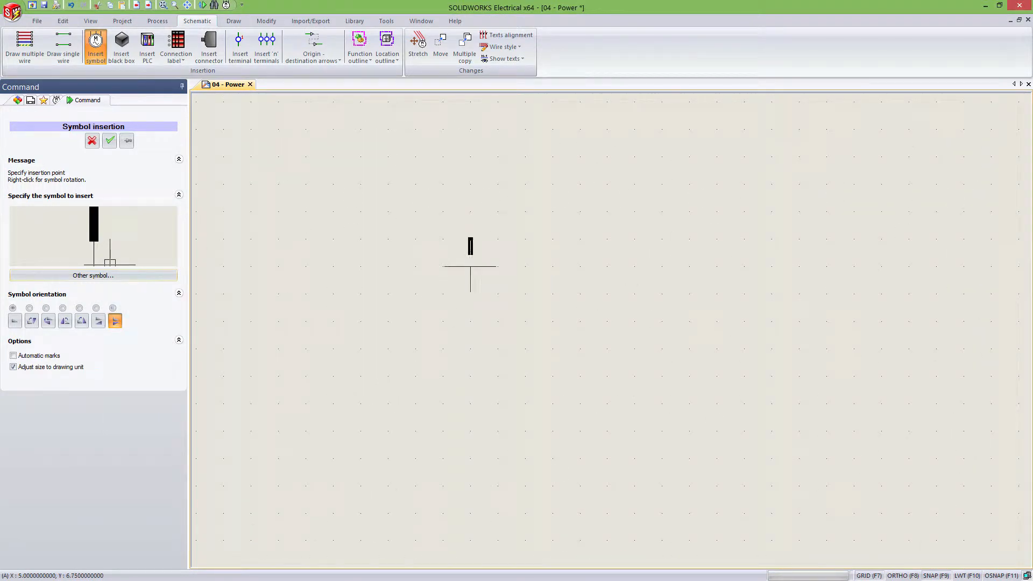
right_click(472, 266)
right_click(472, 265)
click(472, 265)
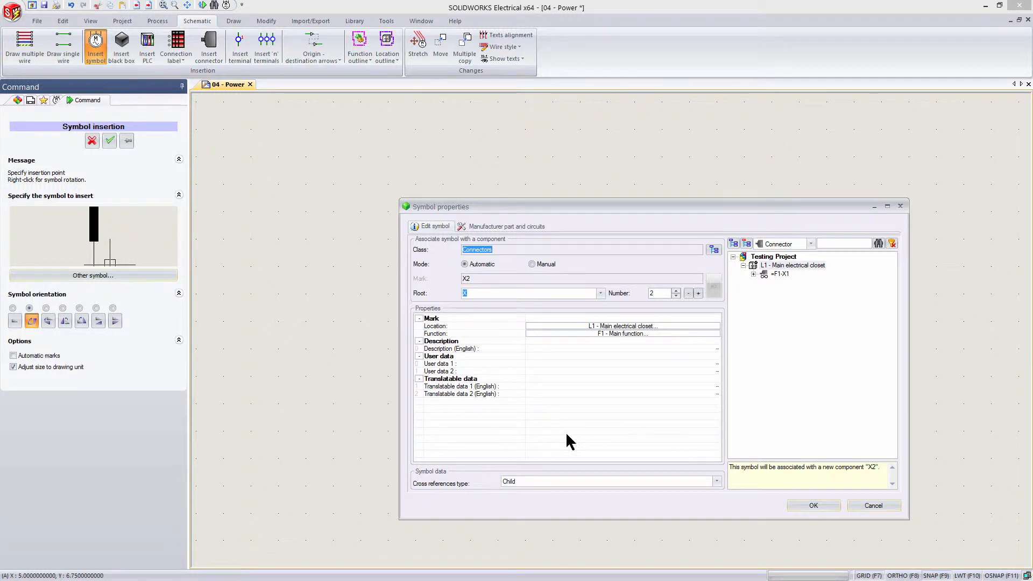
click(812, 506)
click(471, 266)
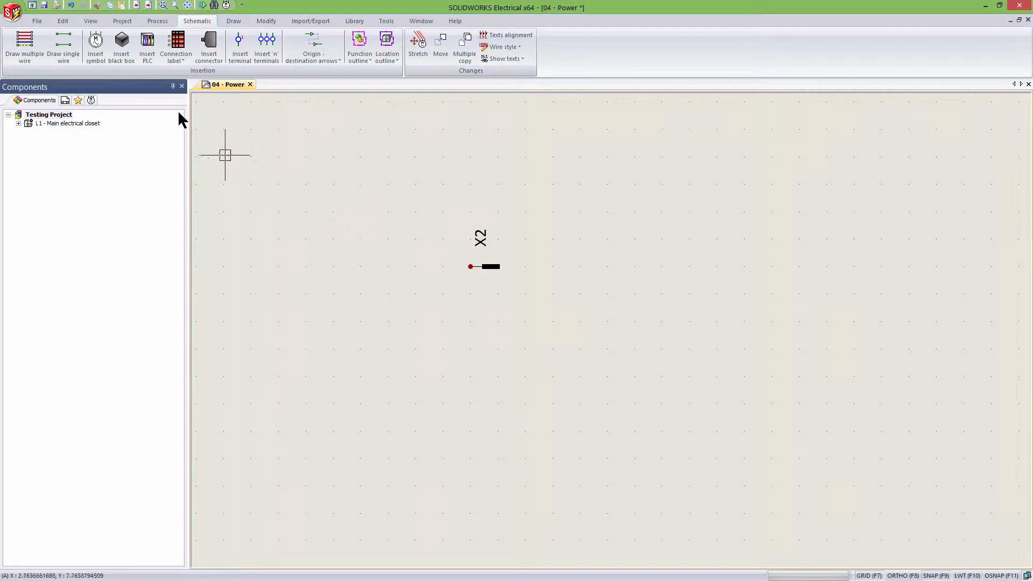
Add the Connectors user data configuration (CX_UserDataDescription) from the application settings to the project configuration
click(122, 21)
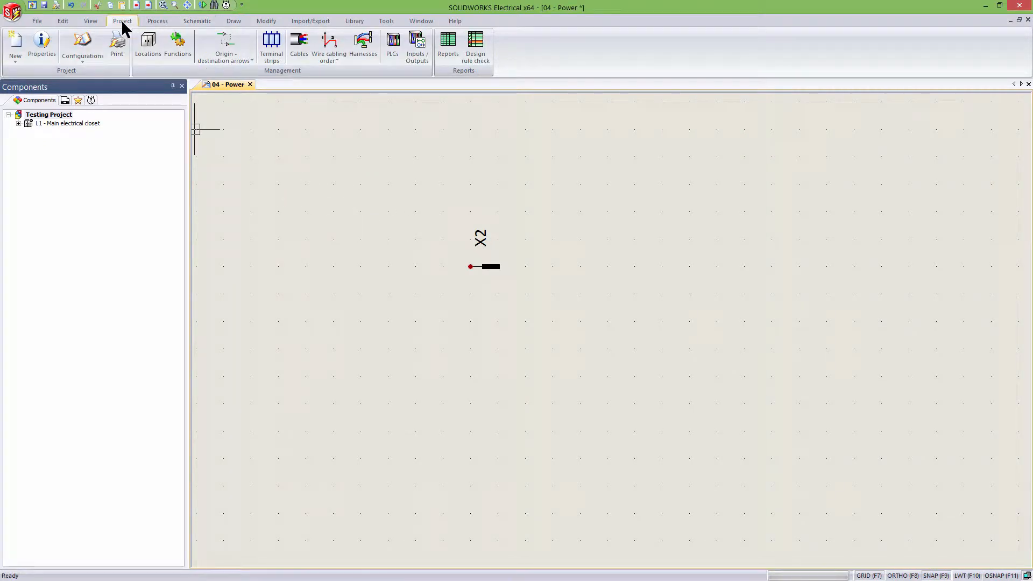
click(86, 53)
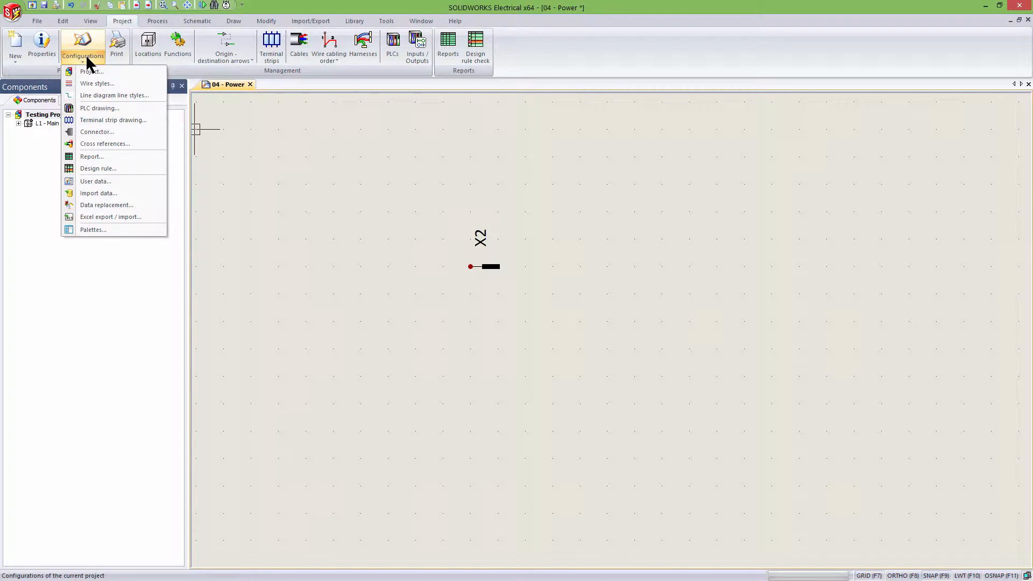
click(100, 183)
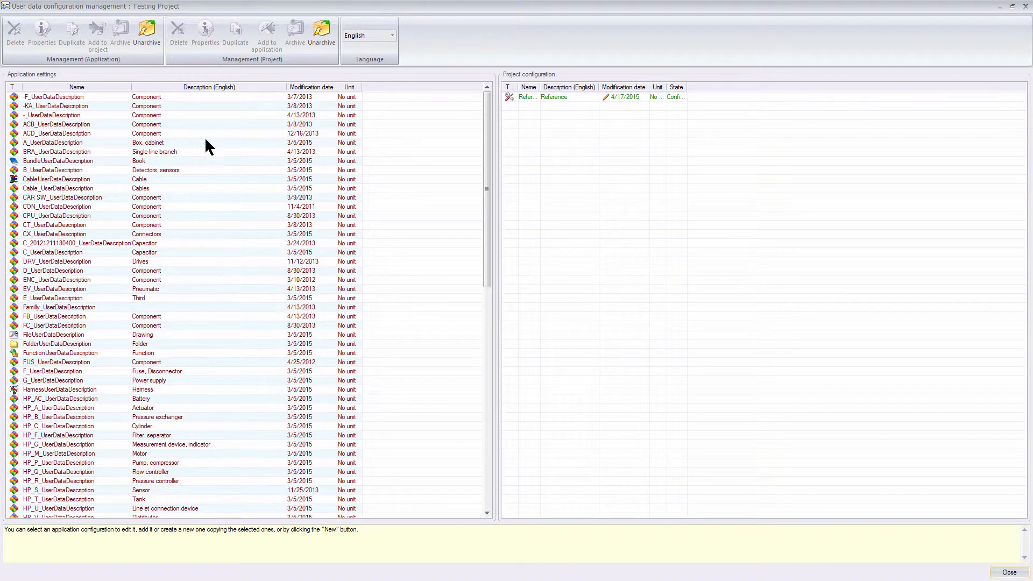
click(199, 87)
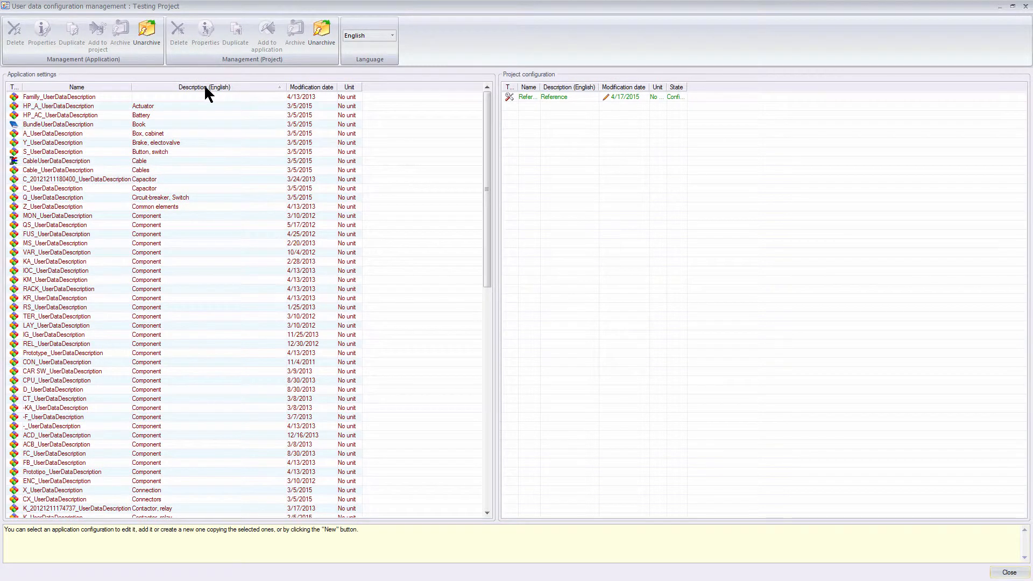
click(148, 498)
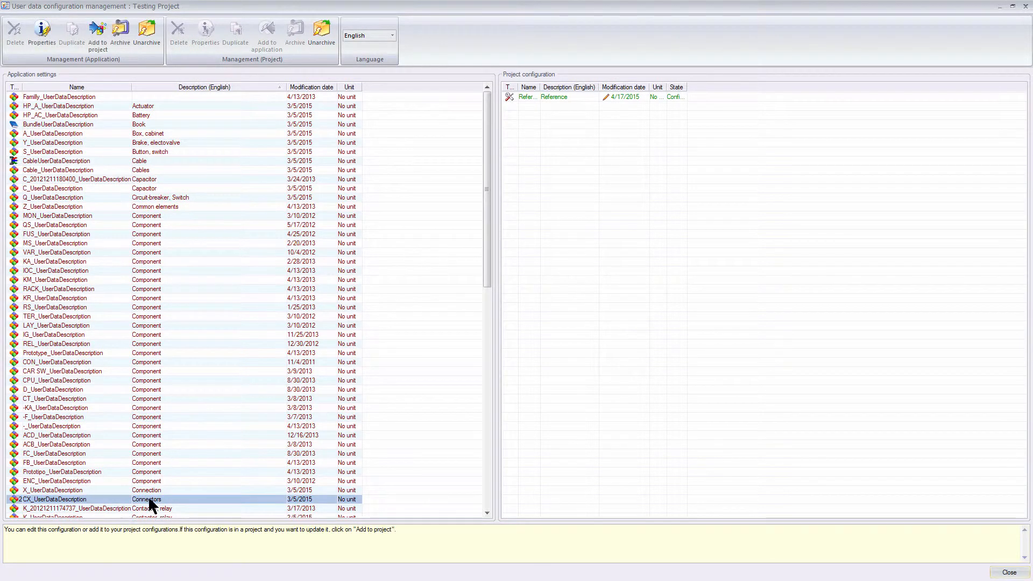
scroll(151, 474, down, 5)
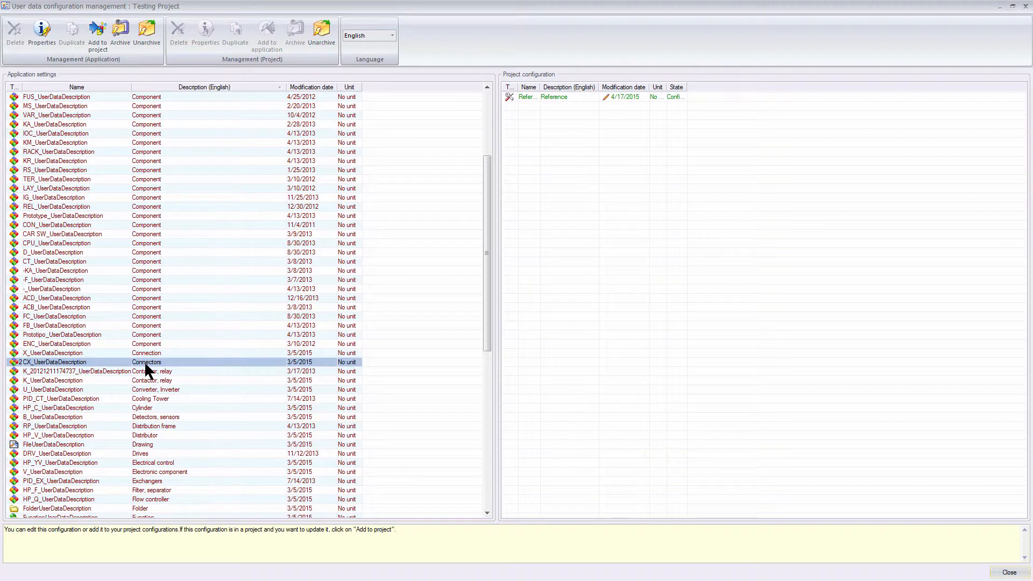
right_click(144, 364)
click(121, 360)
right_click(121, 360)
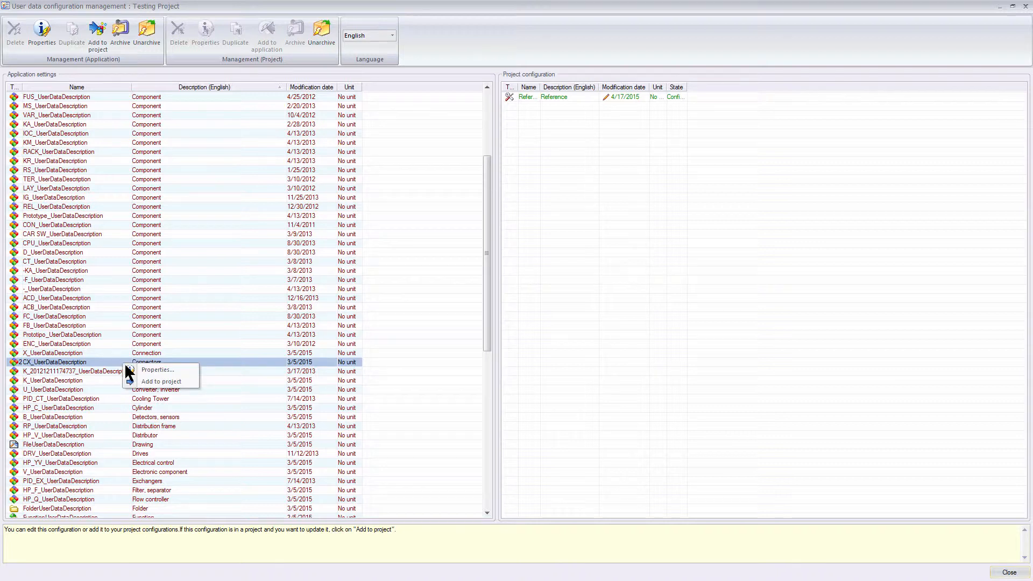
click(160, 380)
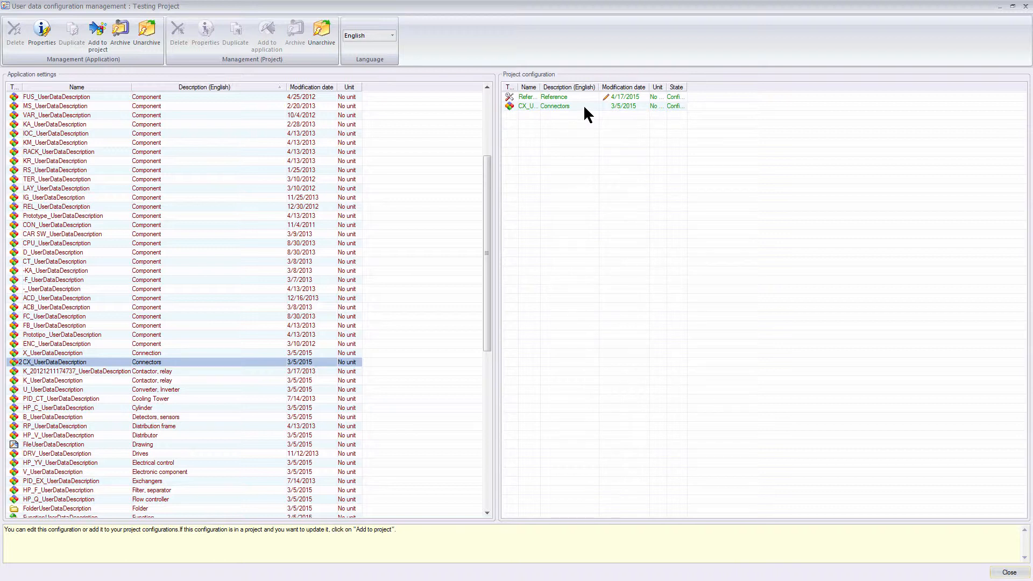
Add a user data field labelled "My own value to keep:" to the Translatable data group of the project's Connectors configuration
right_click(584, 106)
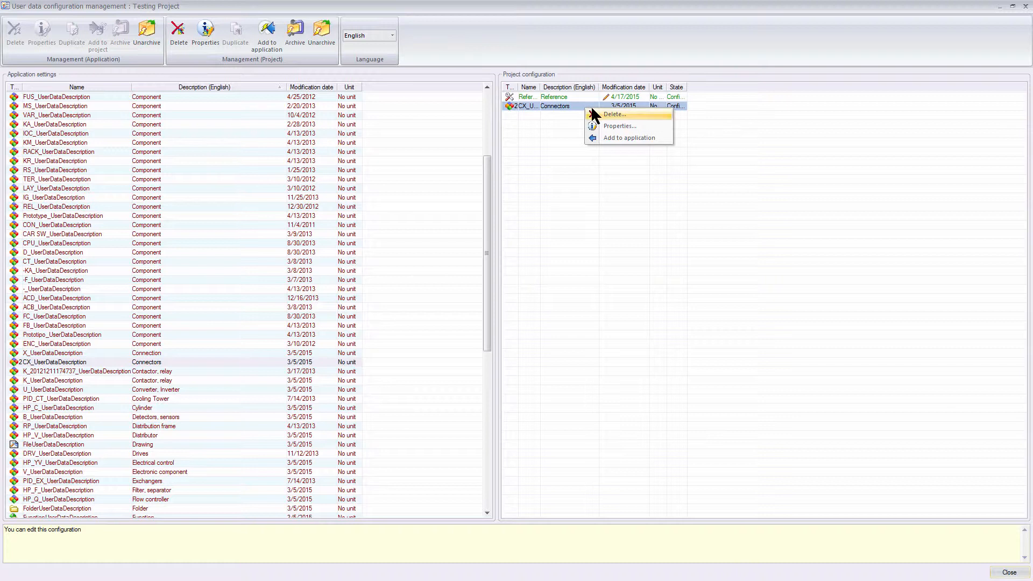
click(616, 127)
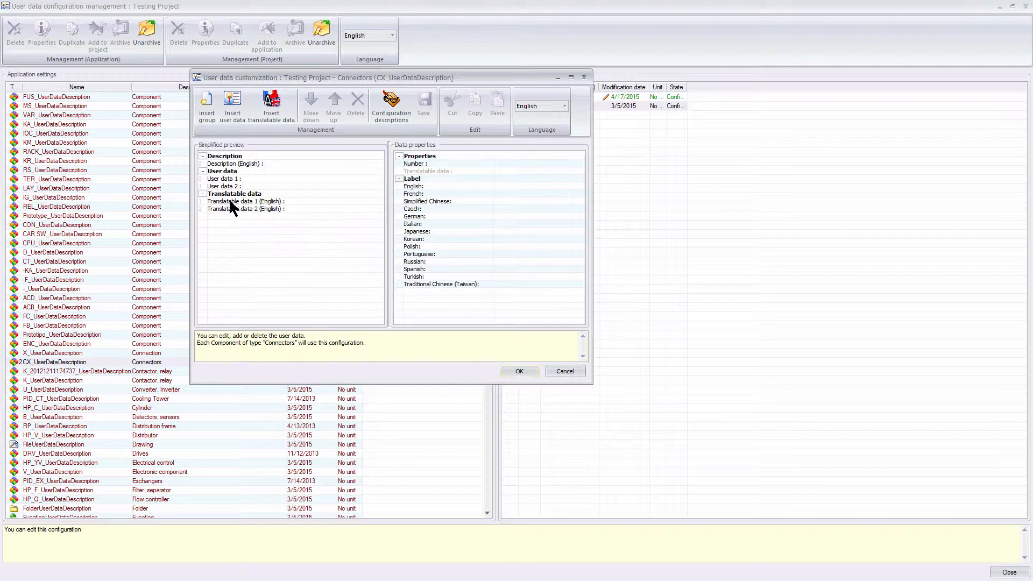
click(233, 194)
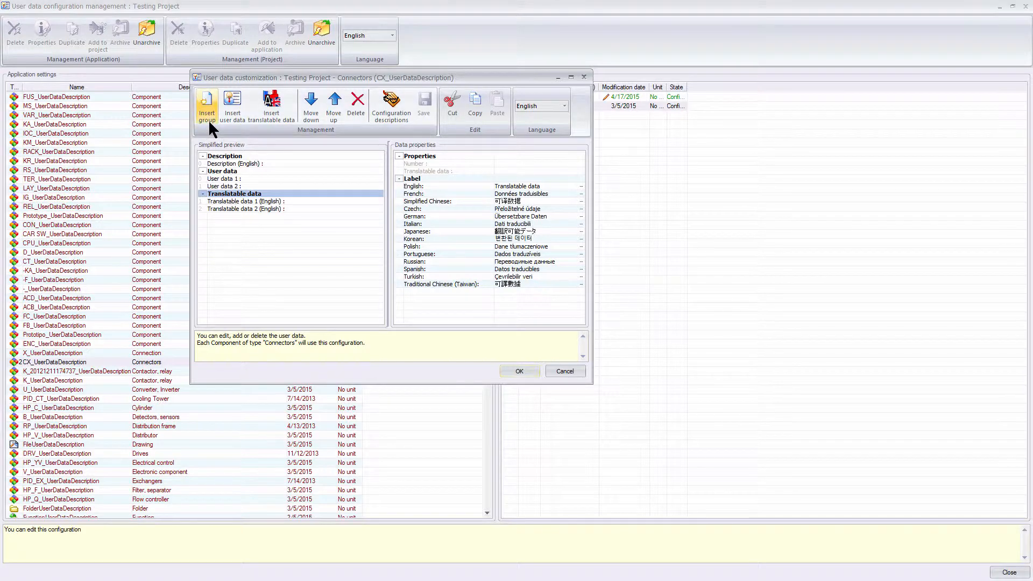
click(239, 110)
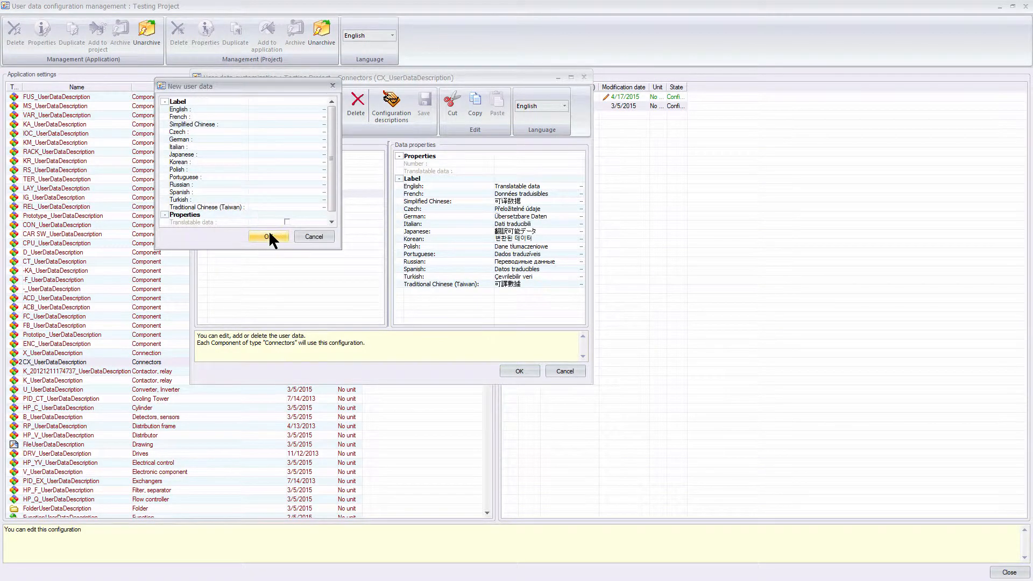
click(275, 110)
click(268, 237)
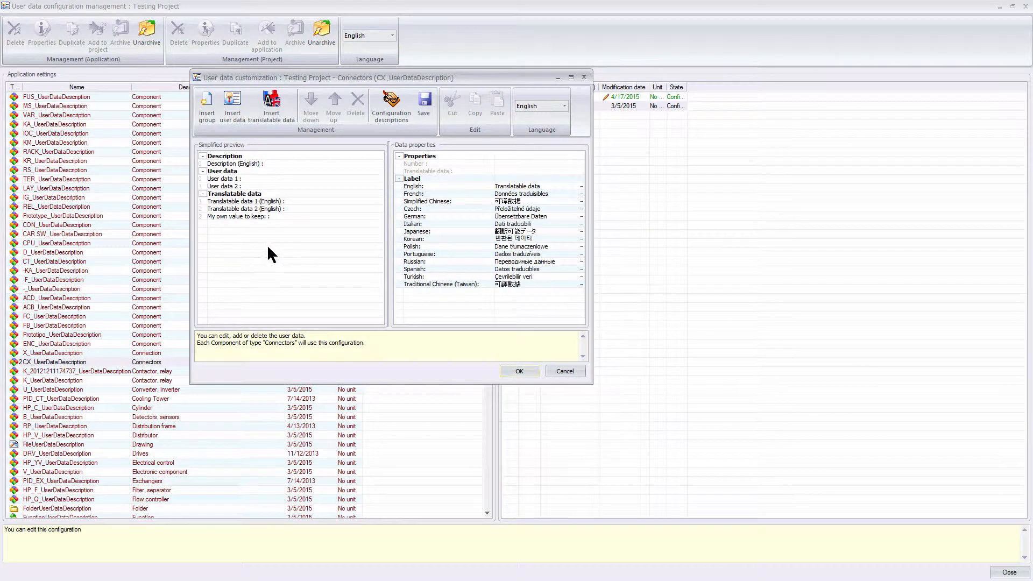
Change the English label of Translatable data 1 to "Internal Company PN:" and close the user data configuration
click(251, 201)
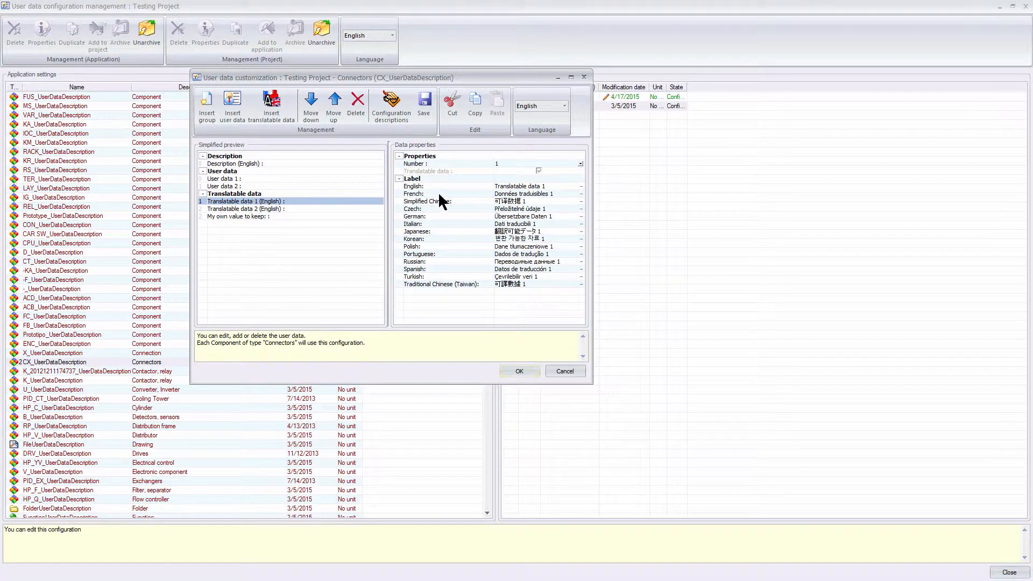
click(532, 186)
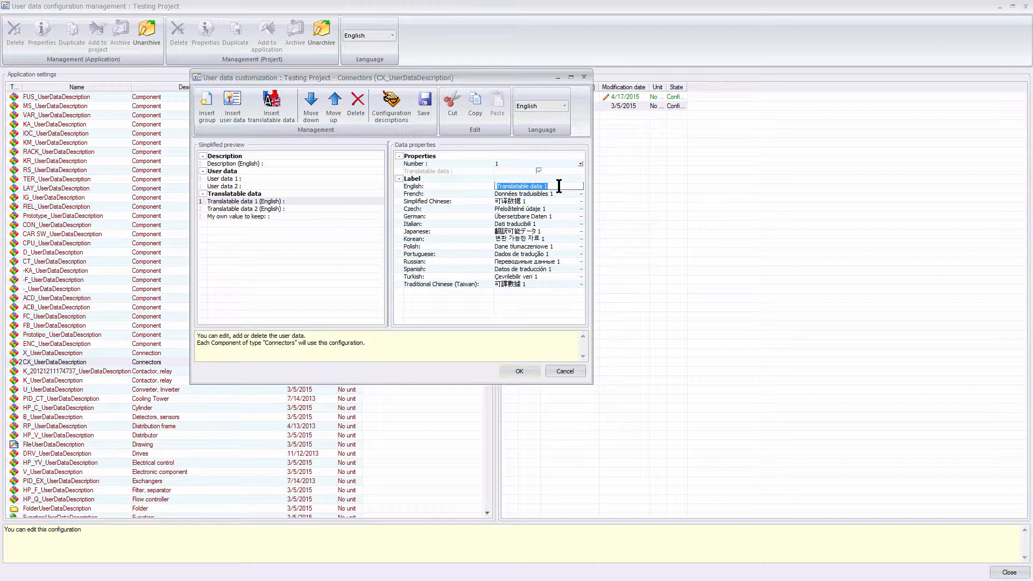
text(Interanl)
key(BackSpace)
key(BackSpace)
key(BackSpace)
key(BackSpace)
text(rnal Company PN:)
click(519, 371)
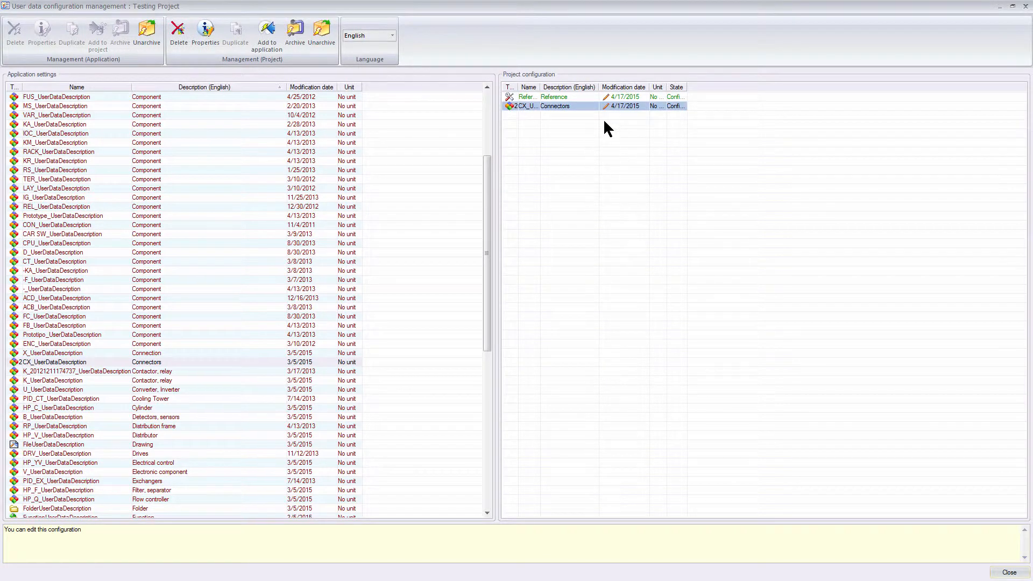
click(1009, 572)
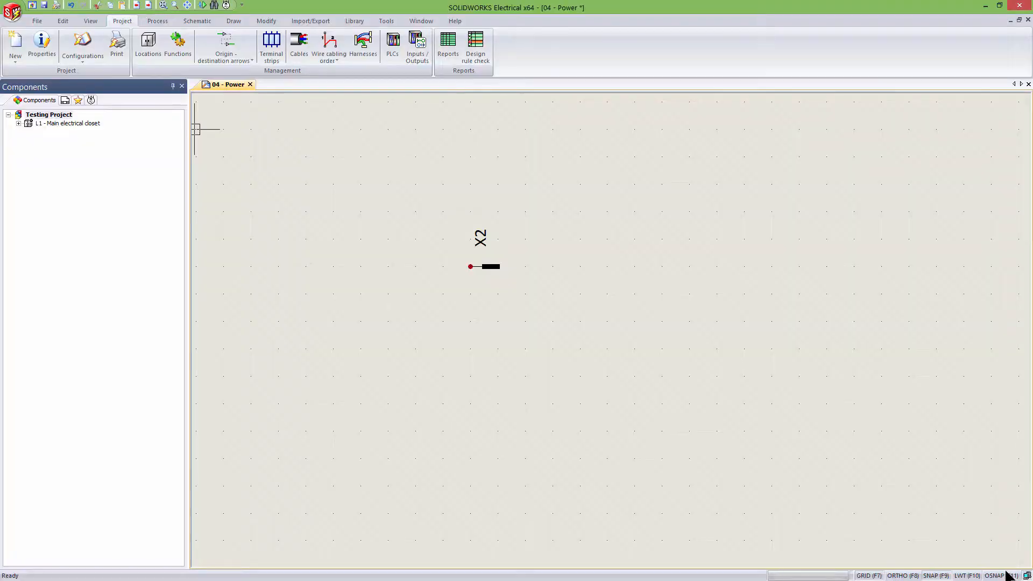
Check the customized user data fields in the symbol properties of the placed connector
click(489, 267)
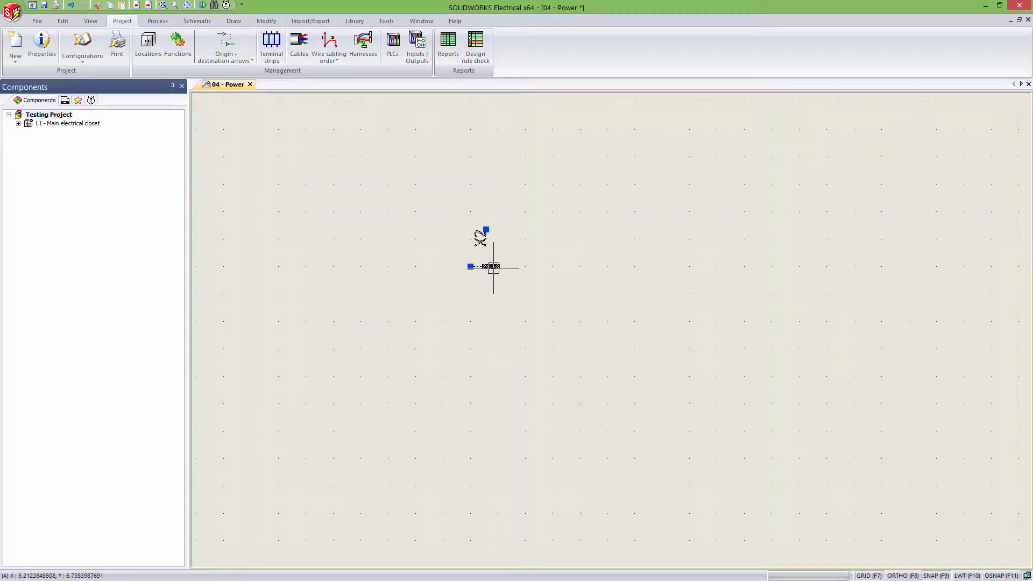
right_click(495, 269)
click(532, 275)
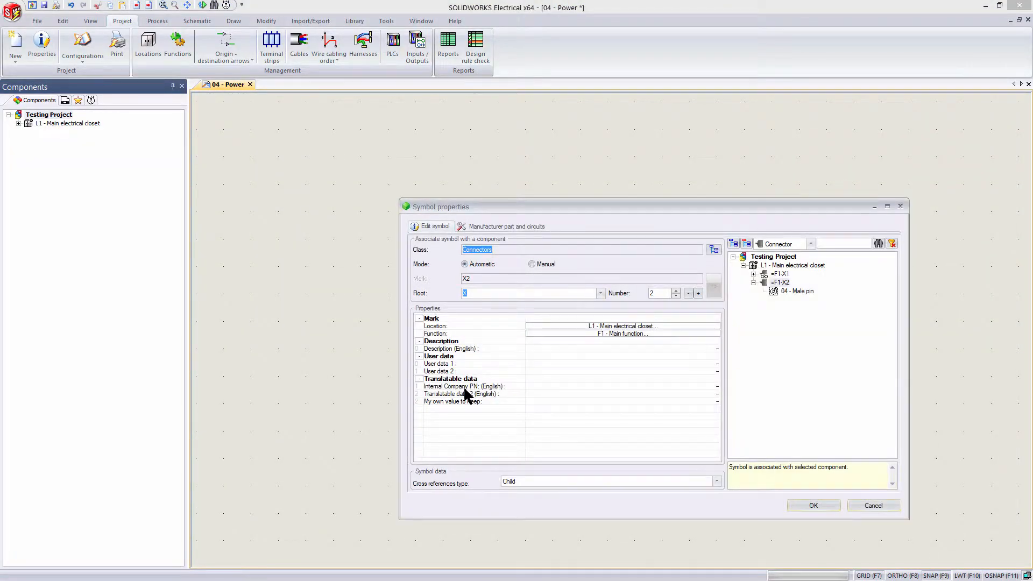
click(528, 386)
click(539, 386)
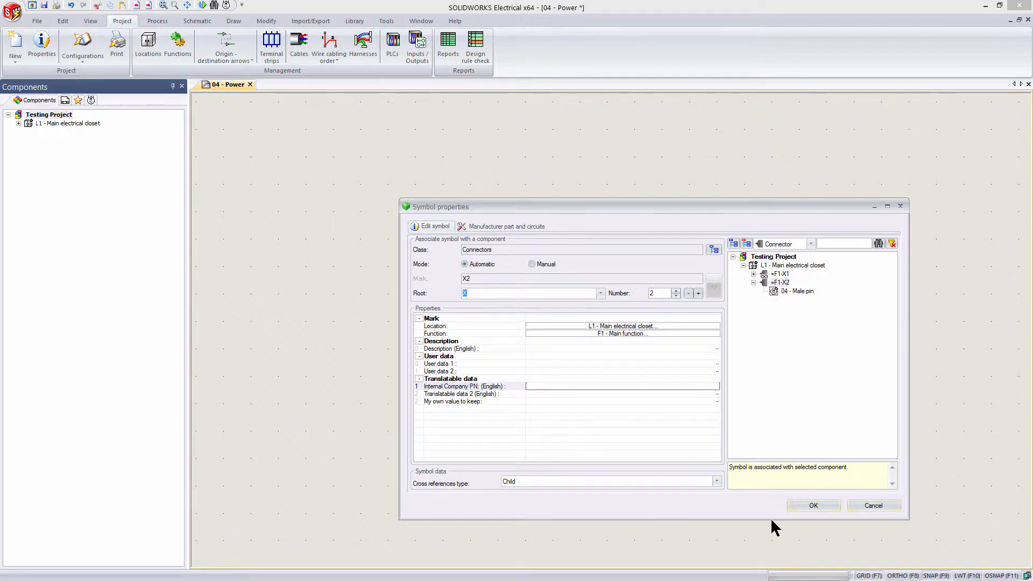
click(810, 503)
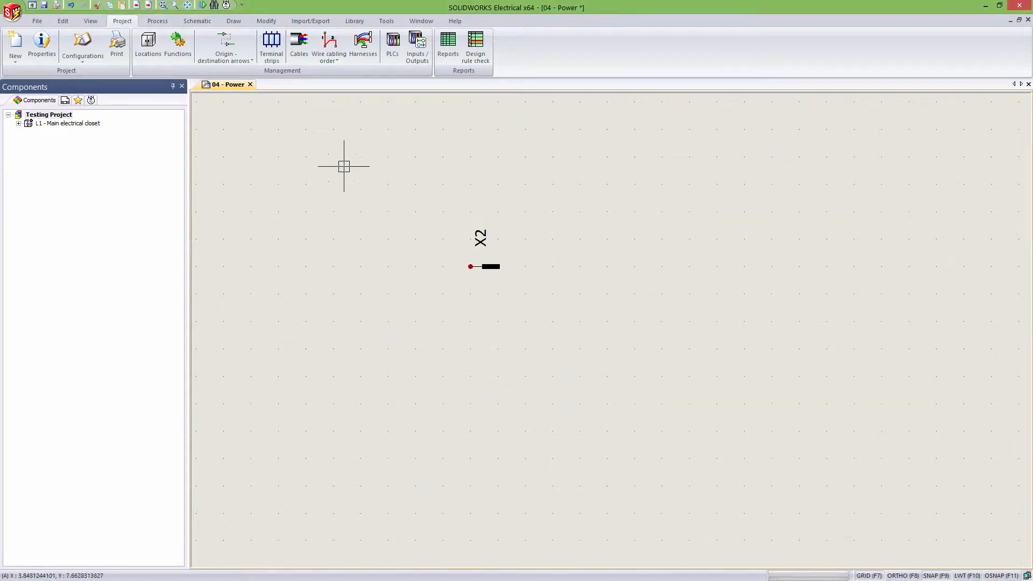
Examine the properties of Legrand connector part 013506 in the manufacturer parts library
click(356, 21)
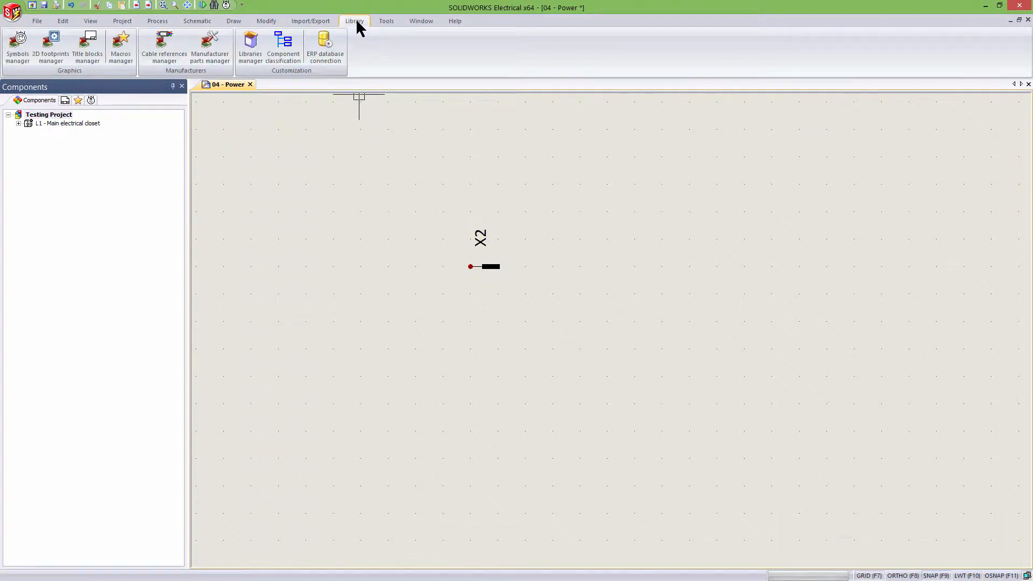
click(215, 56)
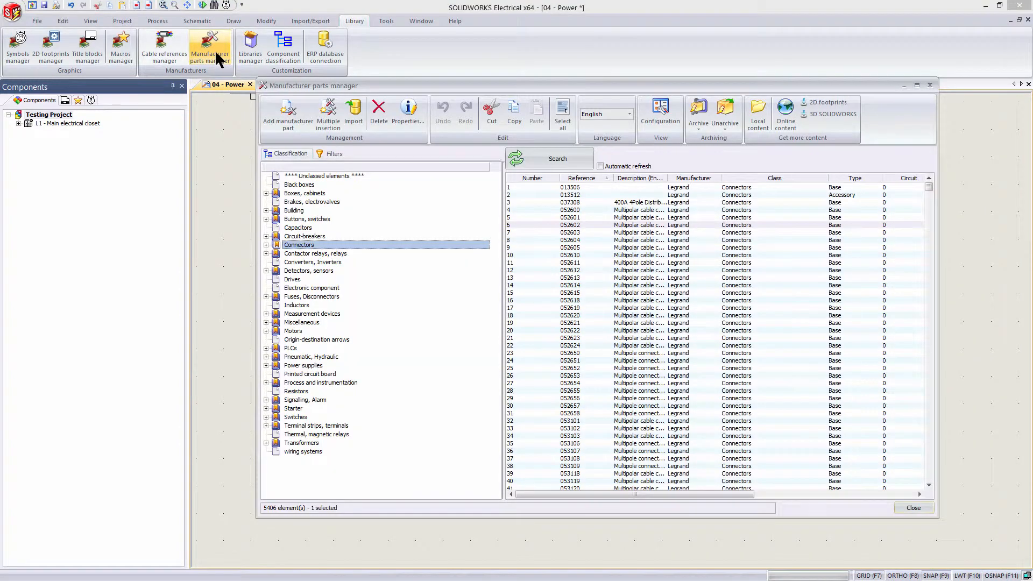
click(575, 186)
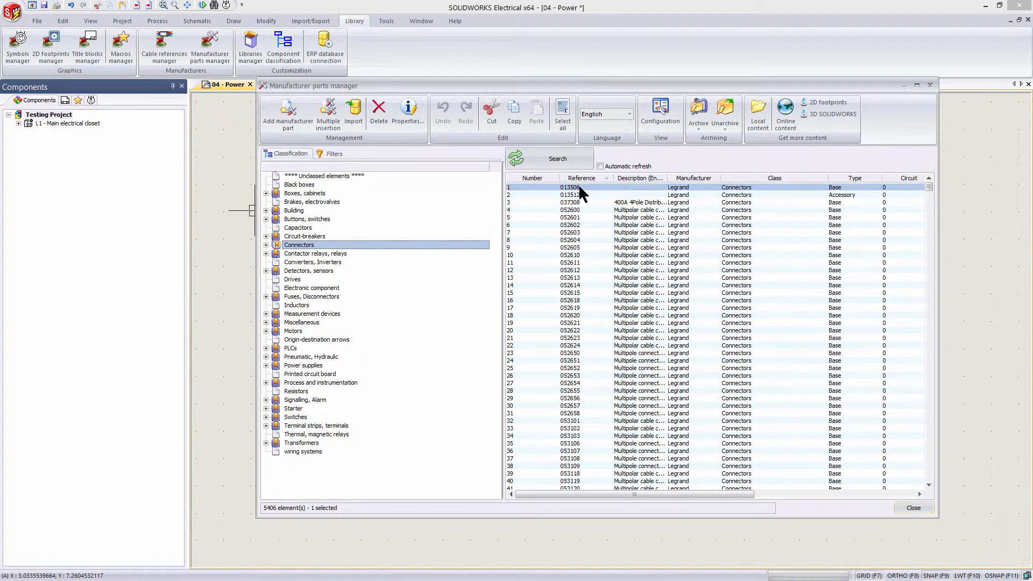
right_click(579, 184)
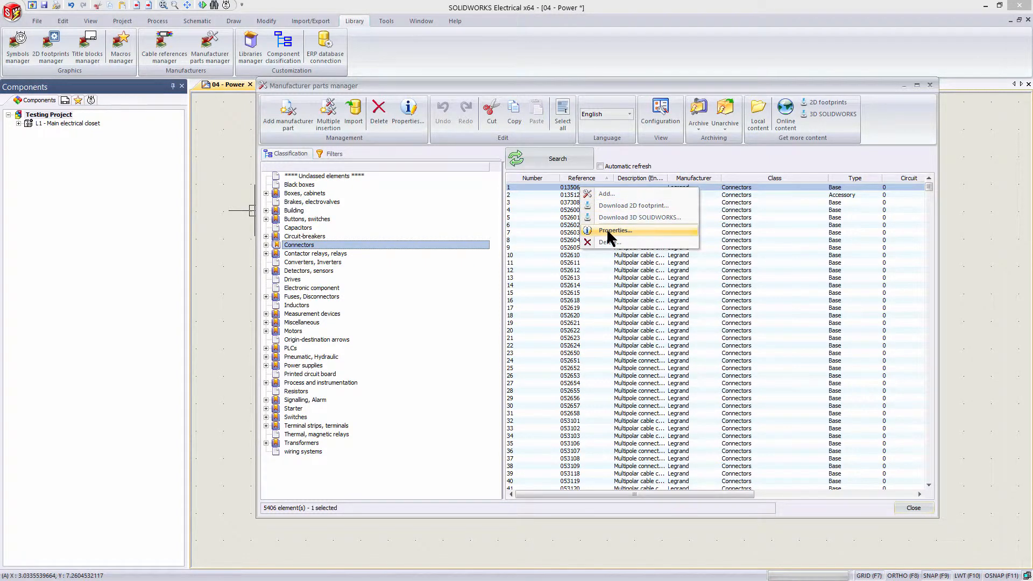
click(607, 230)
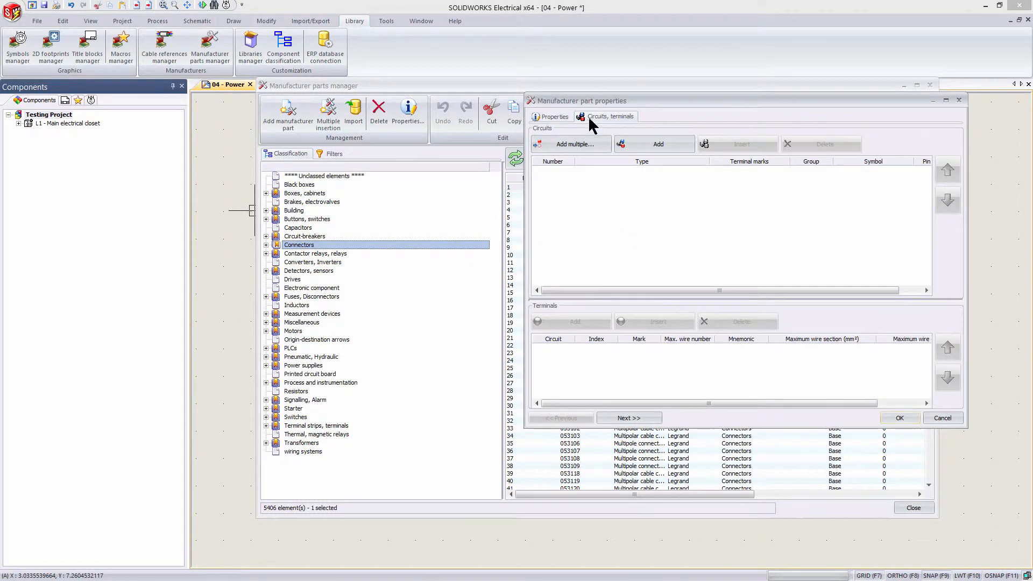
click(554, 116)
drag(587, 106, 451, 61)
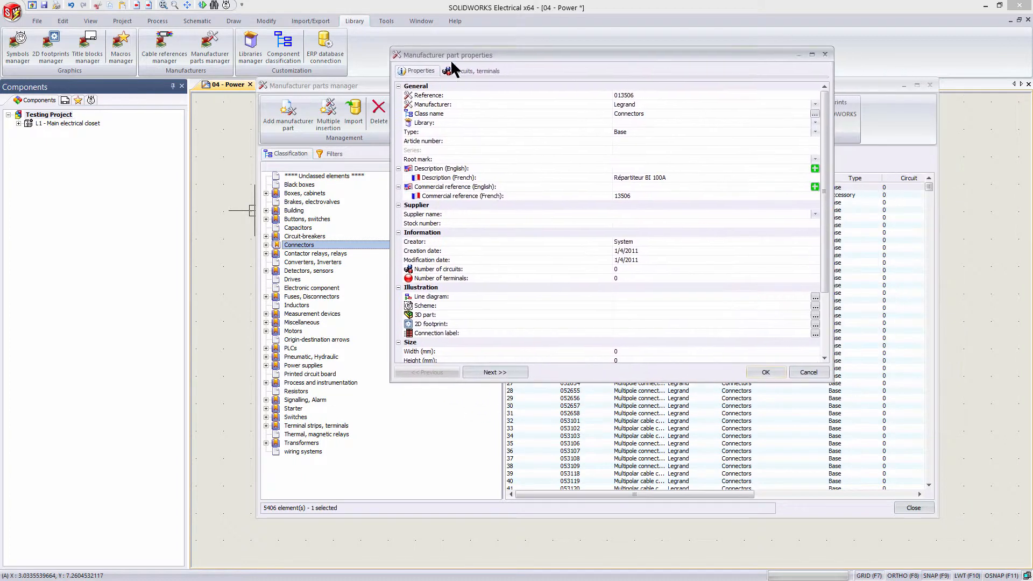
drag(590, 383, 586, 475)
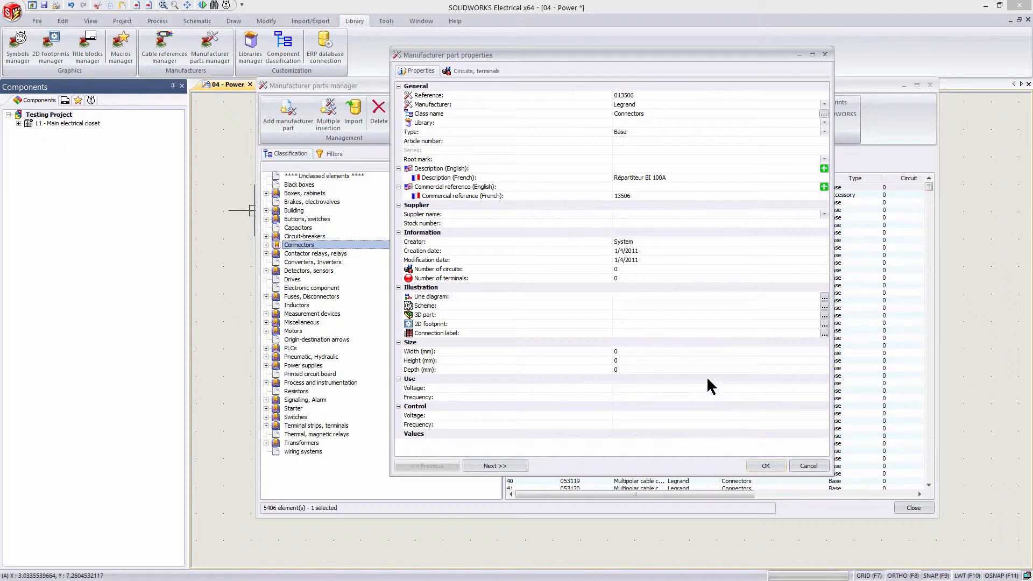
click(766, 465)
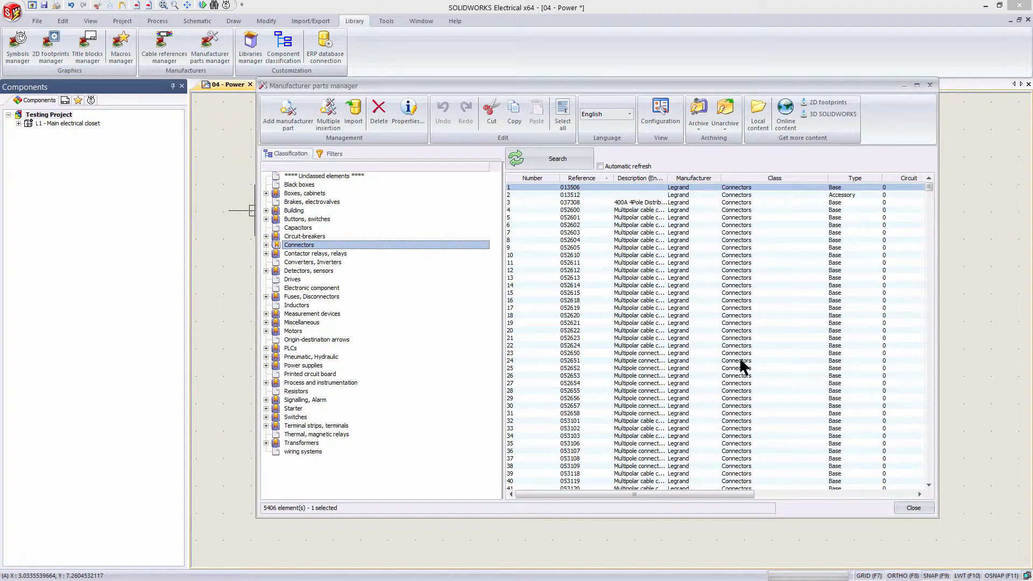
click(909, 508)
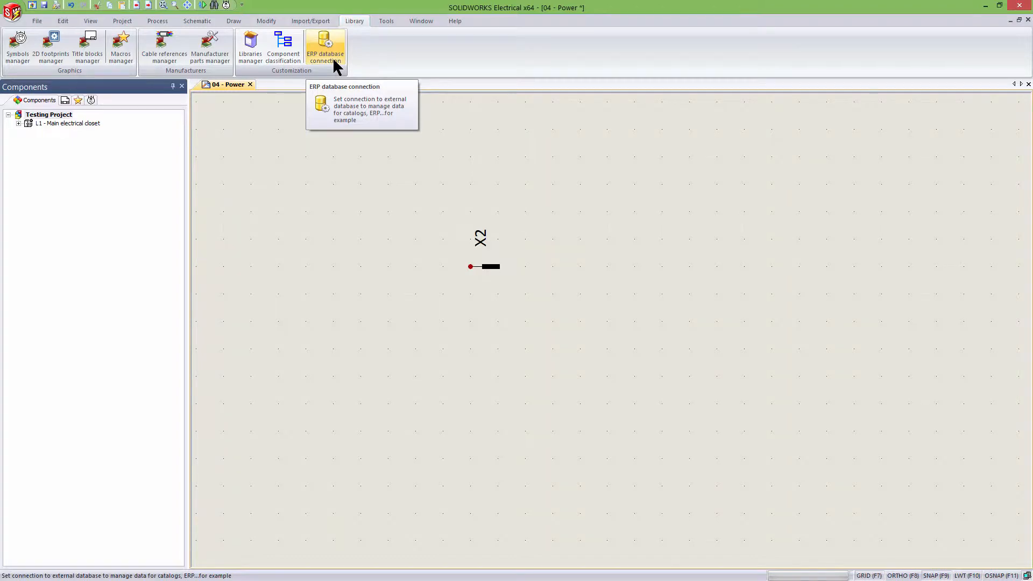
Authorize the ERP connection to the management data database, using the default SOLIDWORKS Electrical database
click(332, 57)
drag(319, 6, 401, 97)
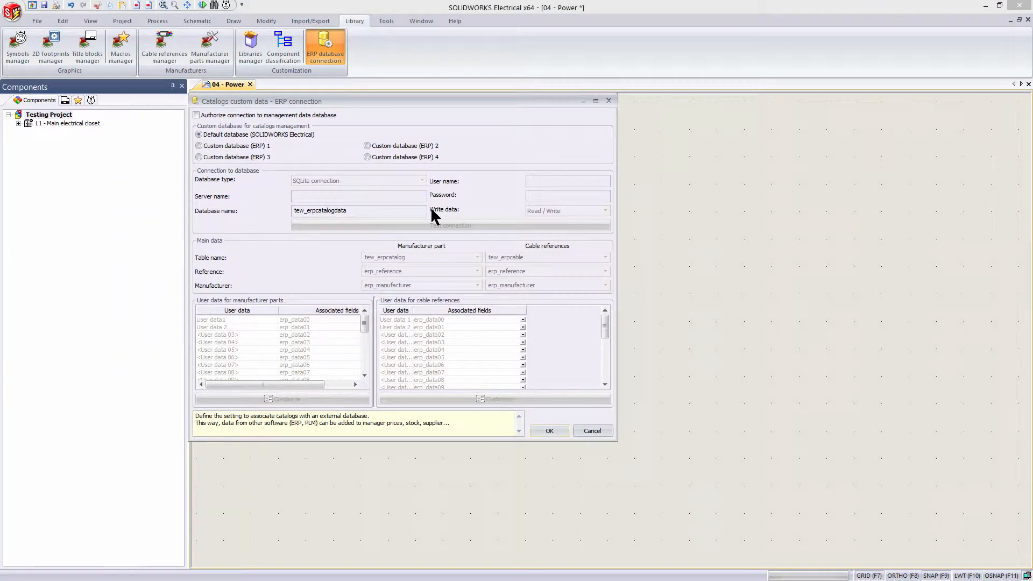
click(282, 114)
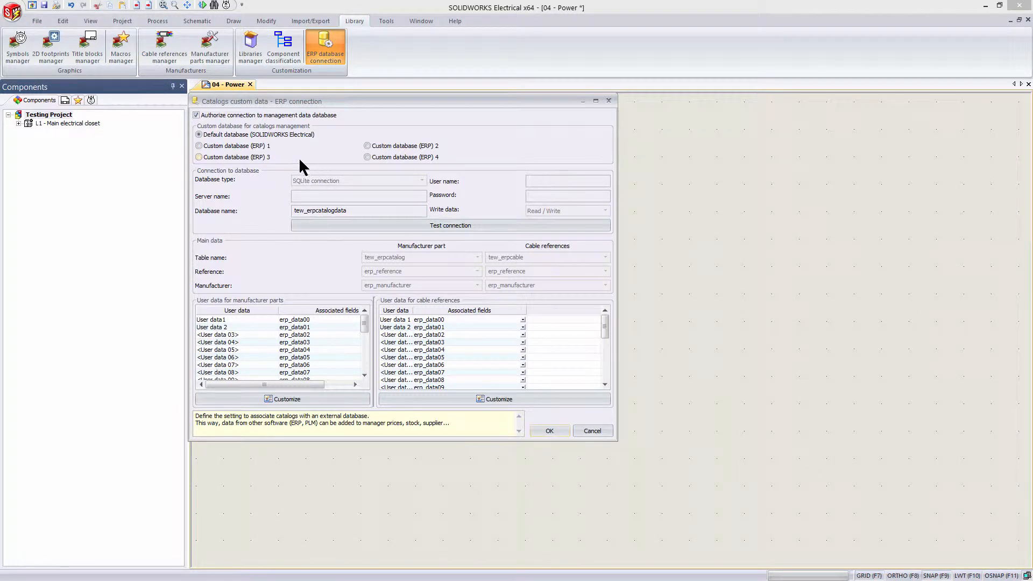
double_click(370, 98)
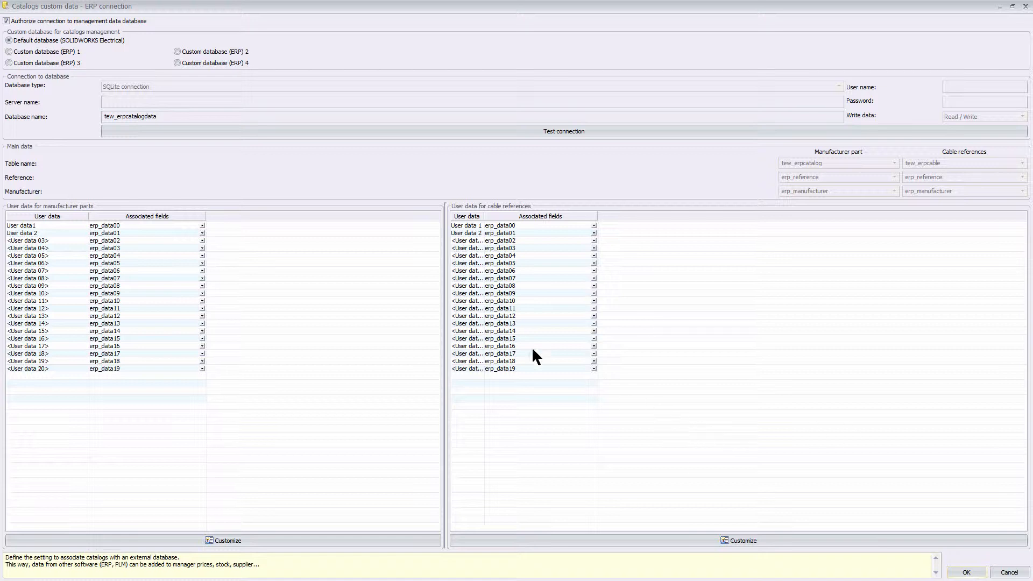
Change the English label of the manufacturer parts' User data1 field to "Inside Company PN:" and save the ERP connection settings
click(225, 541)
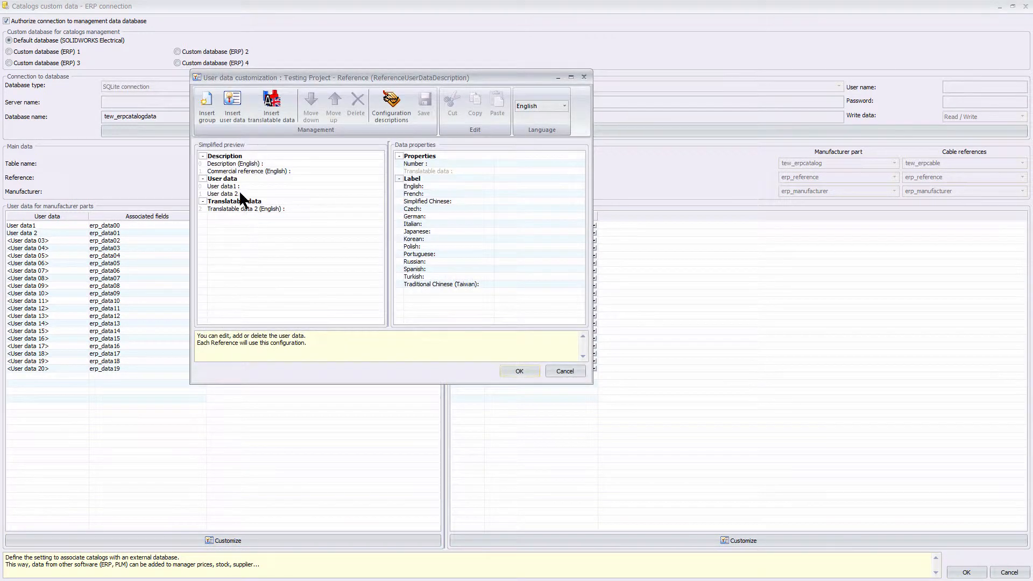
click(232, 186)
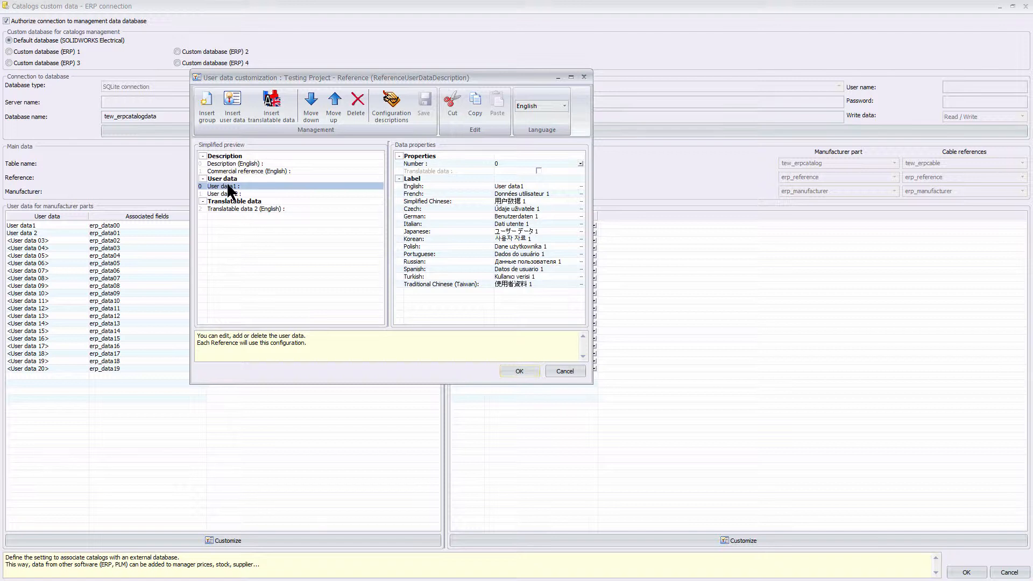
click(528, 185)
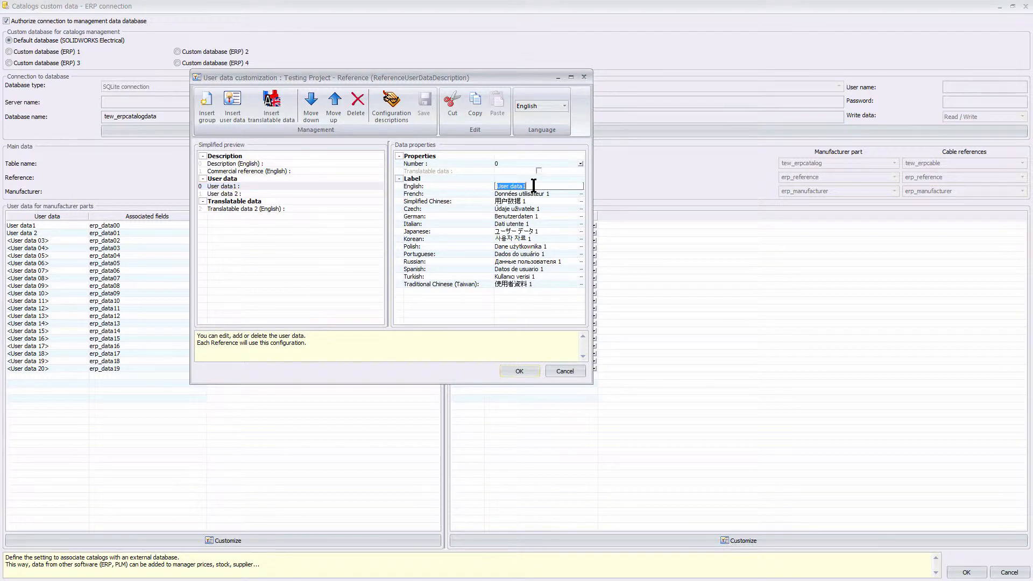
text(Inside Company PN:)
click(518, 371)
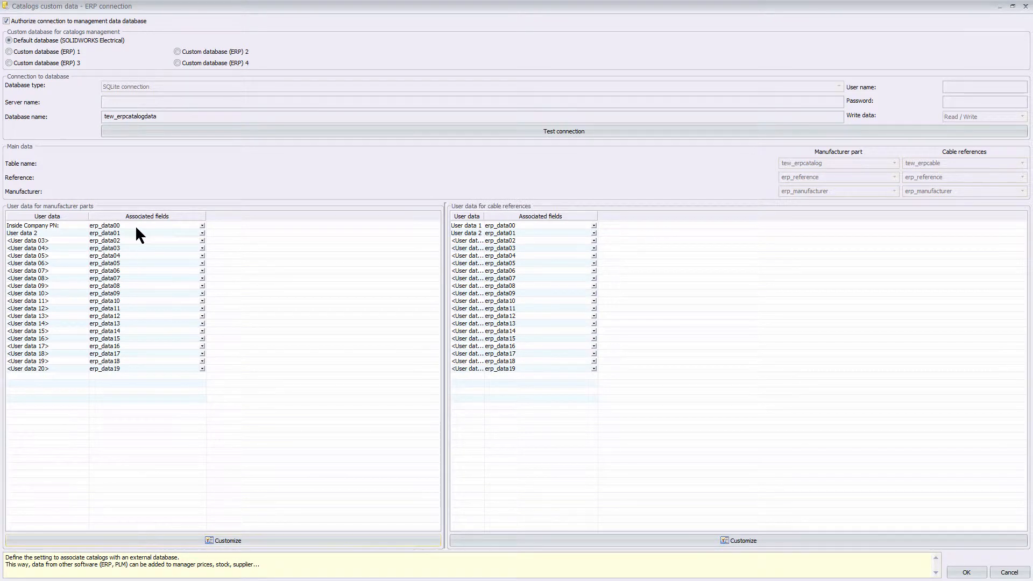
click(951, 572)
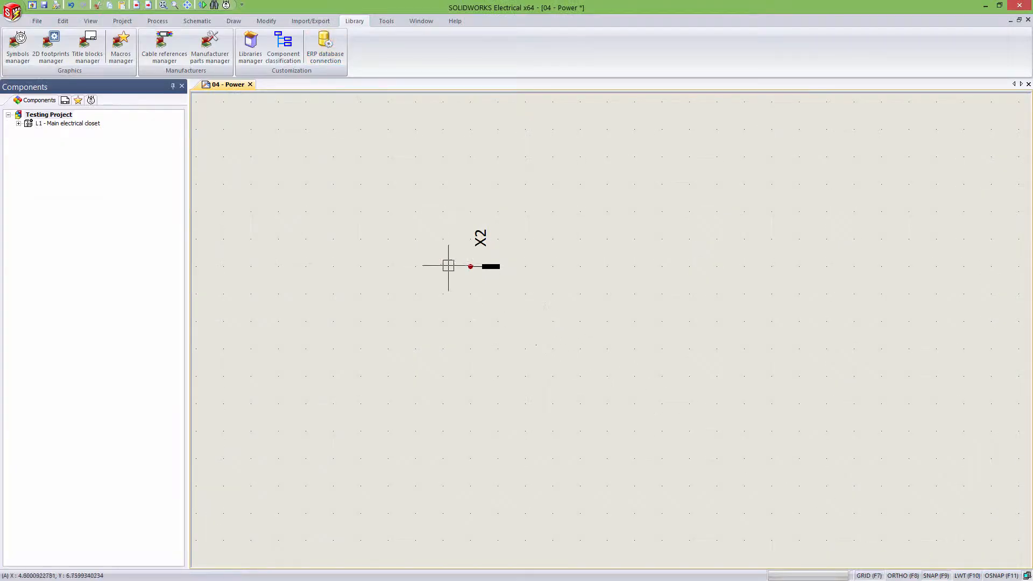
Append "AB" to the Inside Company PN in the ERP data of Legrand connector part 013506 and close the manufacturer parts library
click(211, 59)
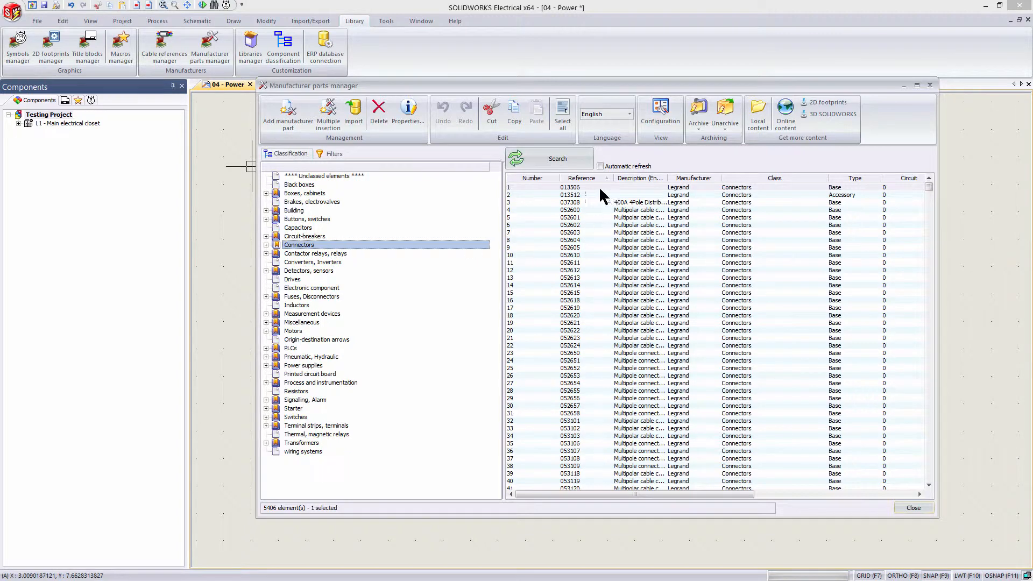
right_click(573, 188)
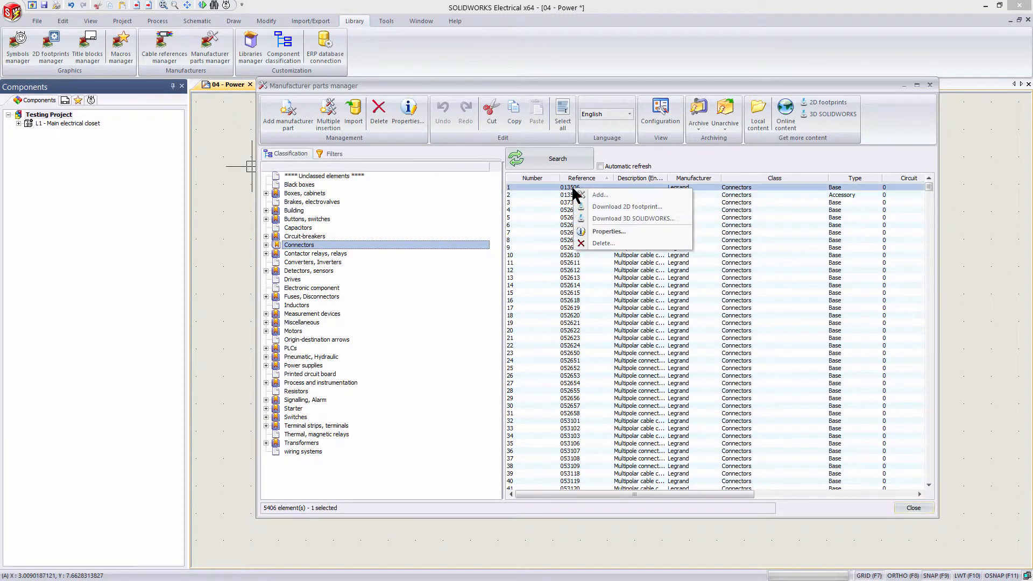
click(603, 230)
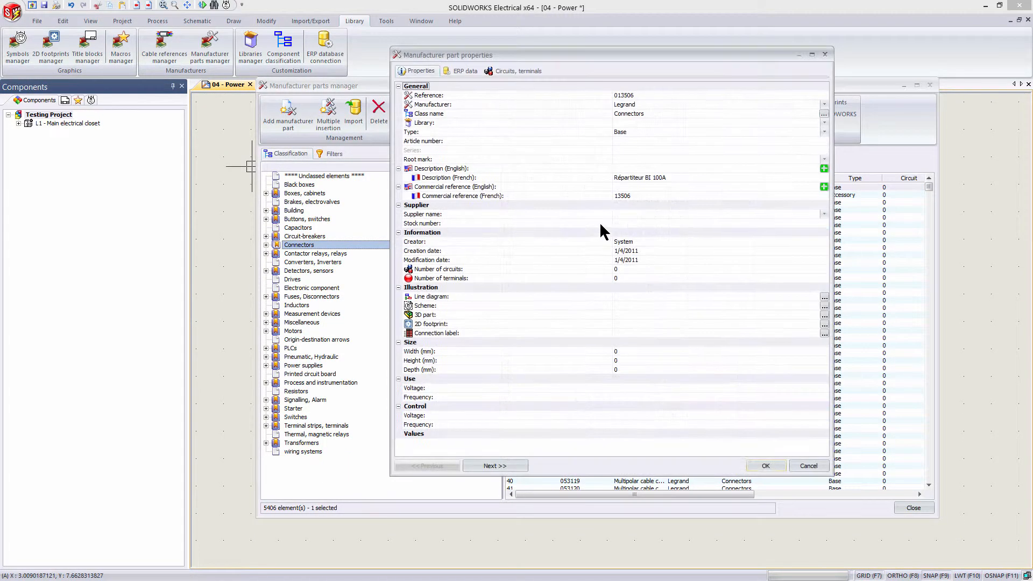
click(463, 71)
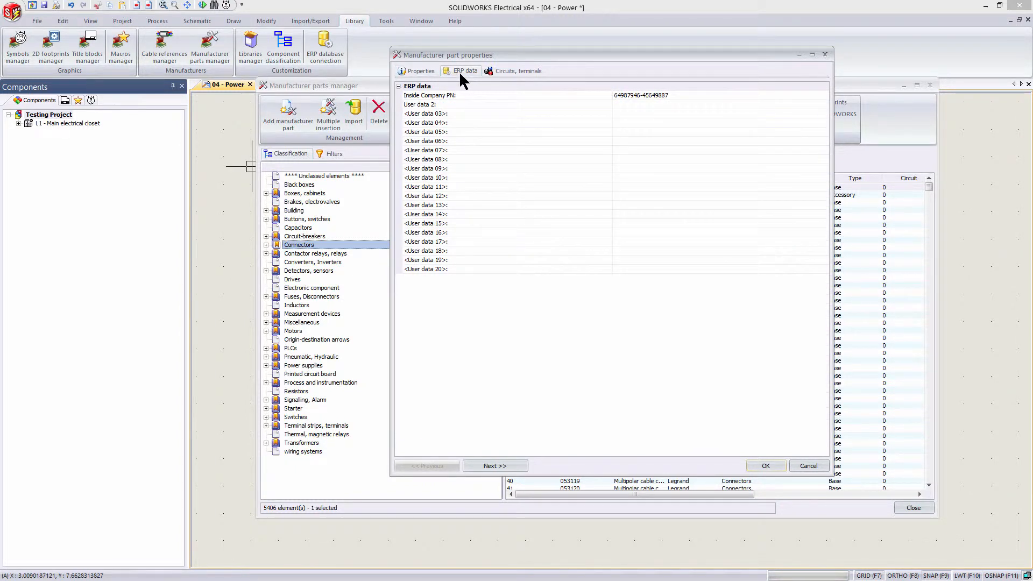
click(417, 70)
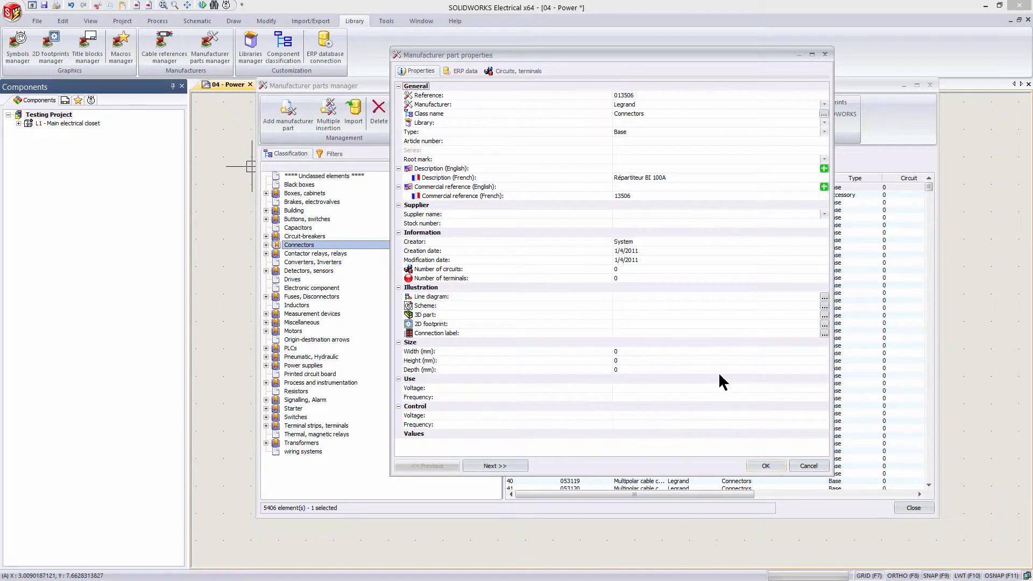
click(465, 72)
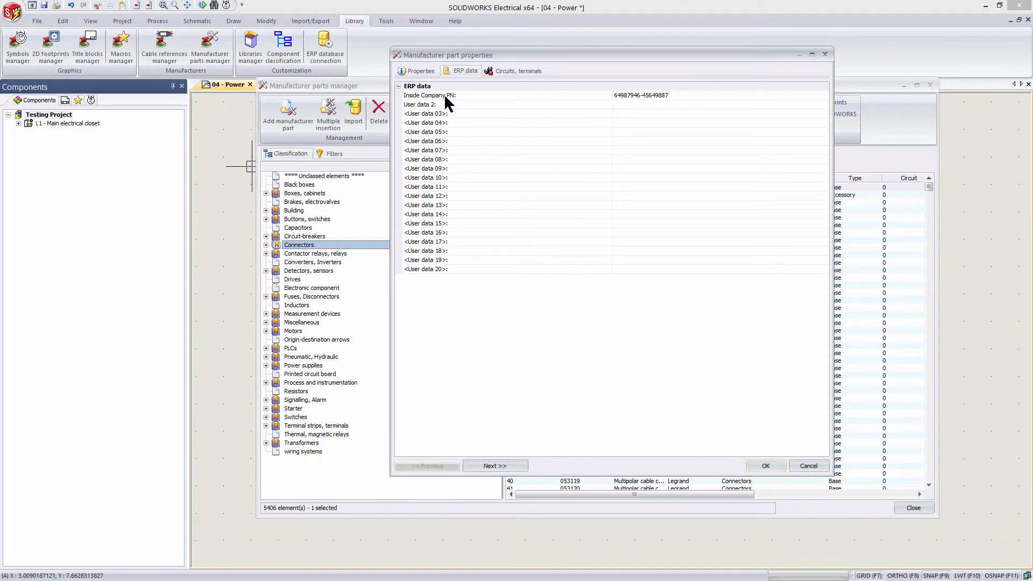
click(618, 95)
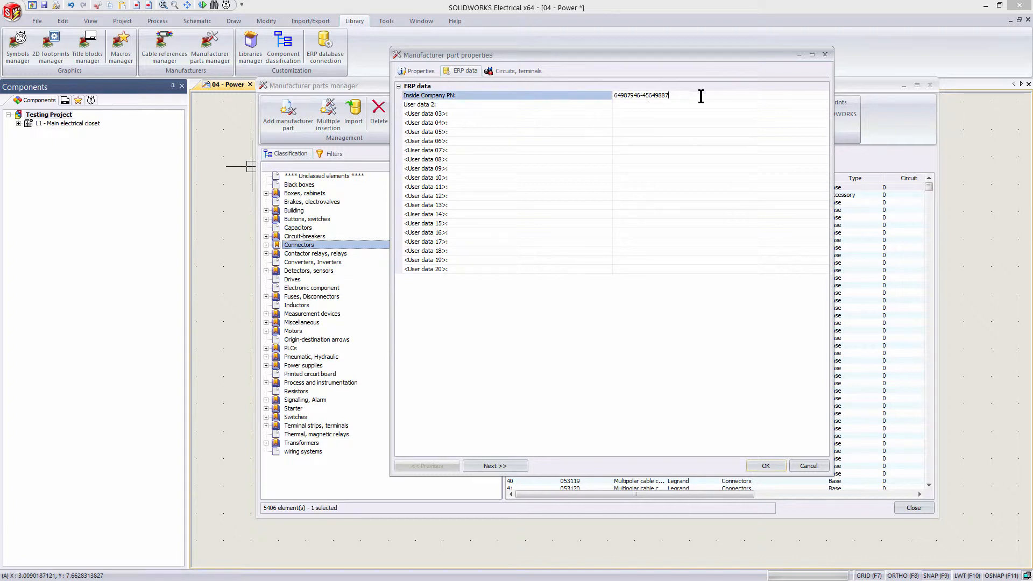
drag(699, 95, 611, 96)
click(680, 95)
text(AB)
click(765, 465)
click(913, 508)
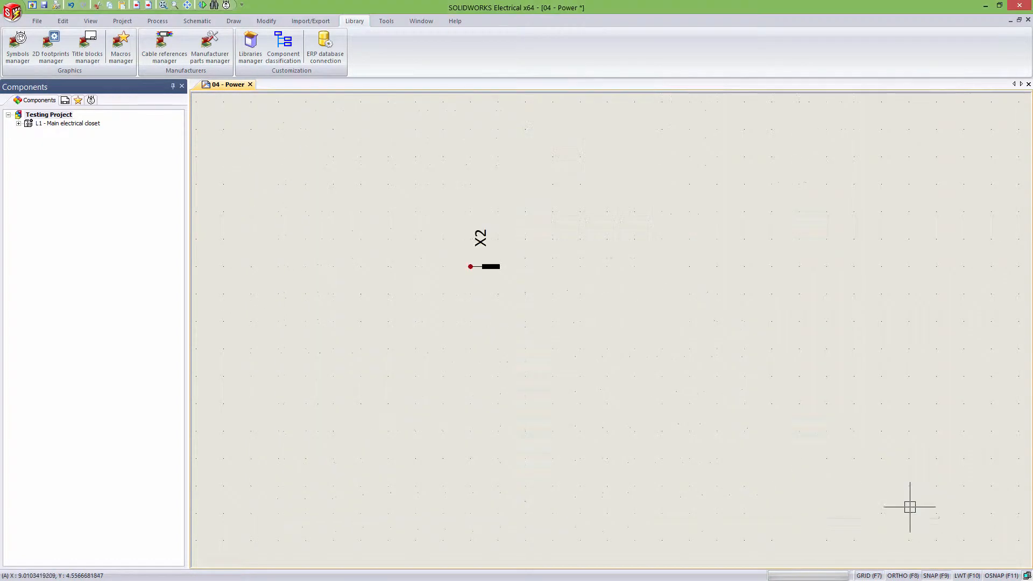
Search for base-type manufacturer parts in the Connectors class from the symbol properties of connector X2
right_click(493, 271)
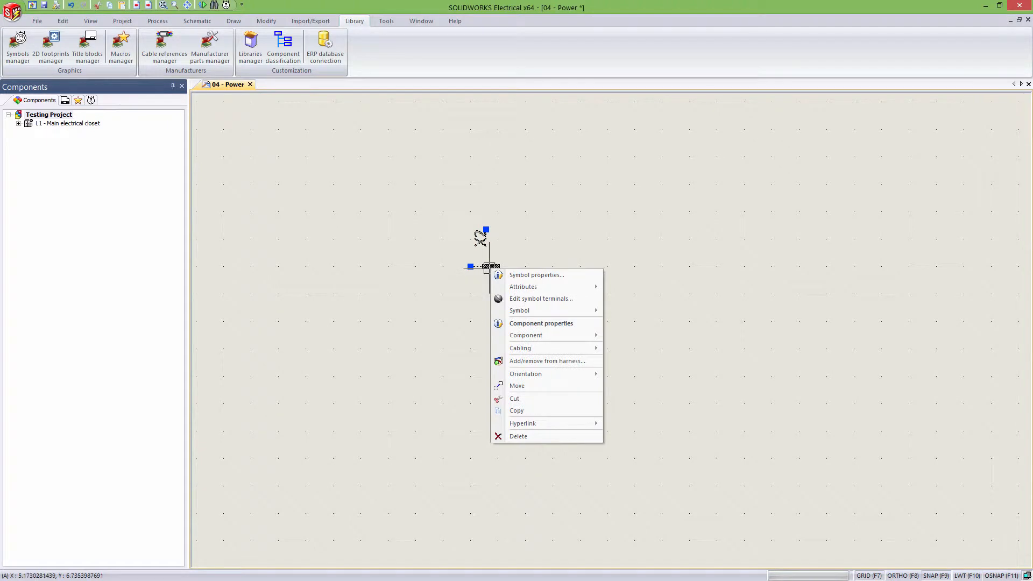
click(535, 275)
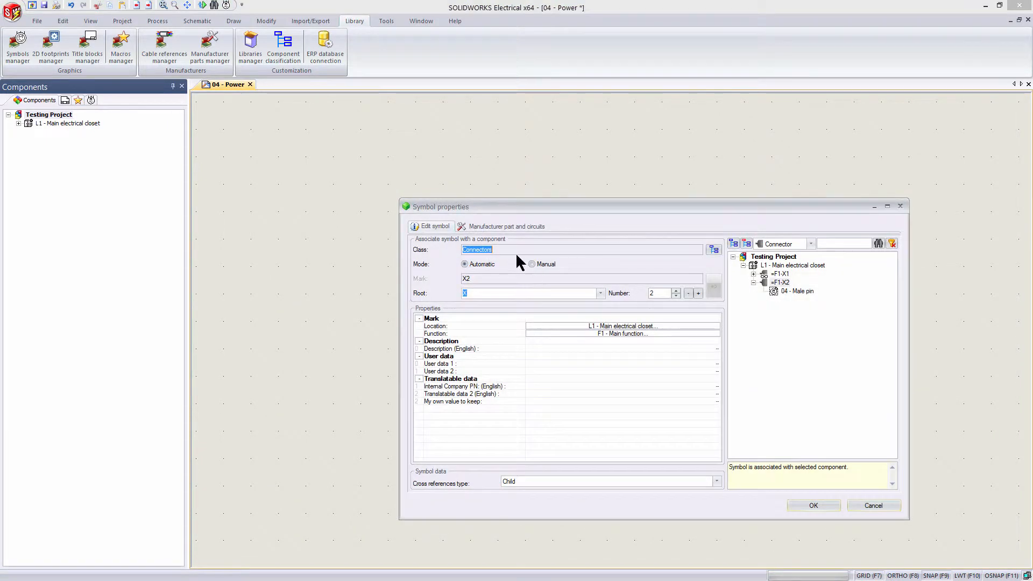
click(510, 226)
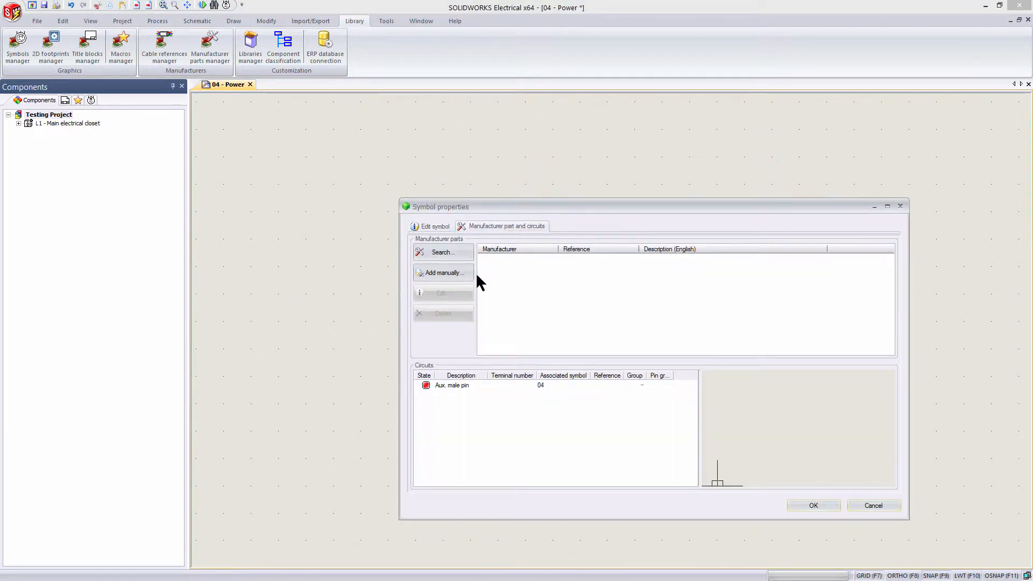
click(452, 253)
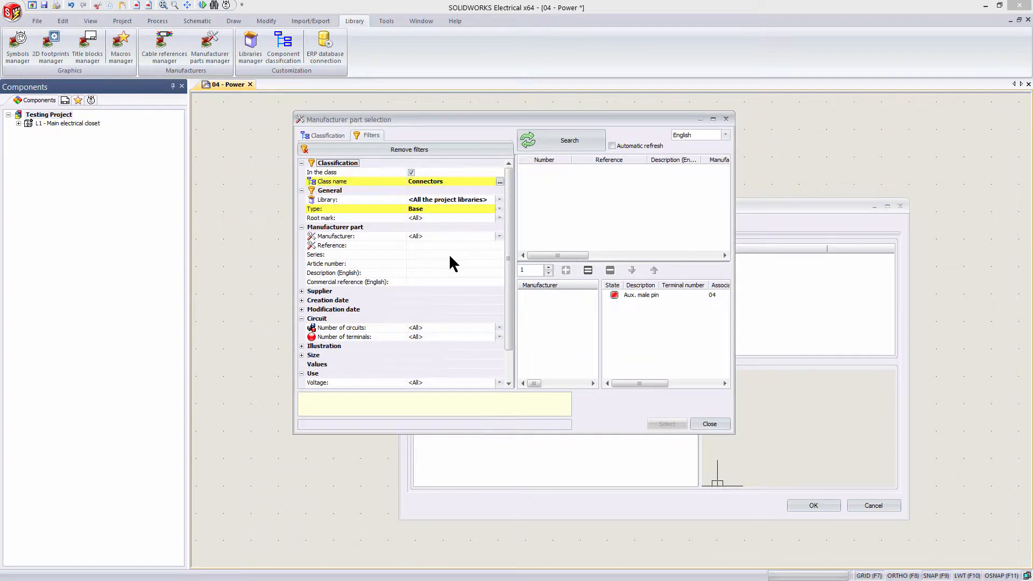
click(565, 143)
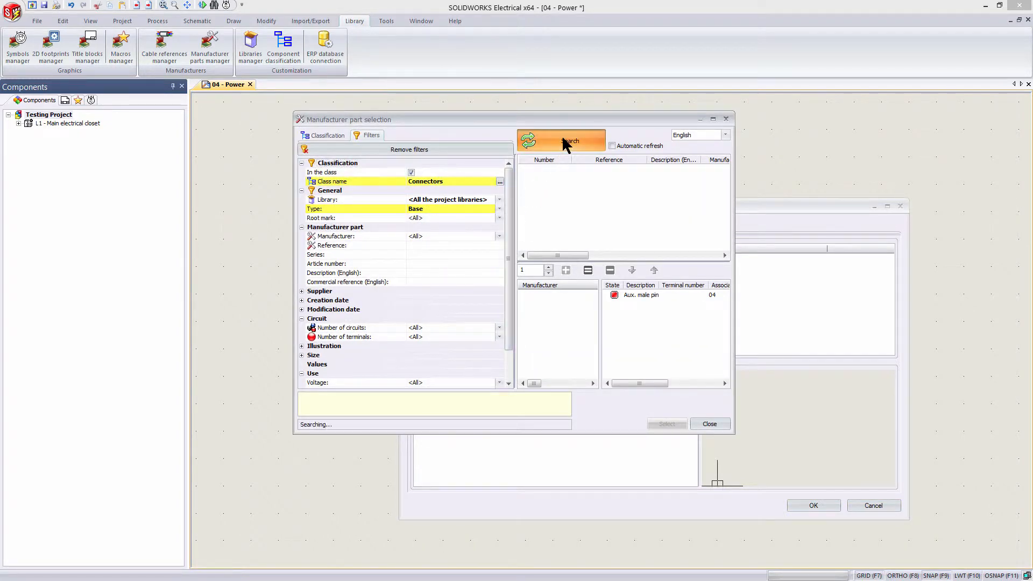
Set the Inside Company PN in the ERP data of Legrand part 052602 to "s46sdfg-5d46ads"
right_click(582, 171)
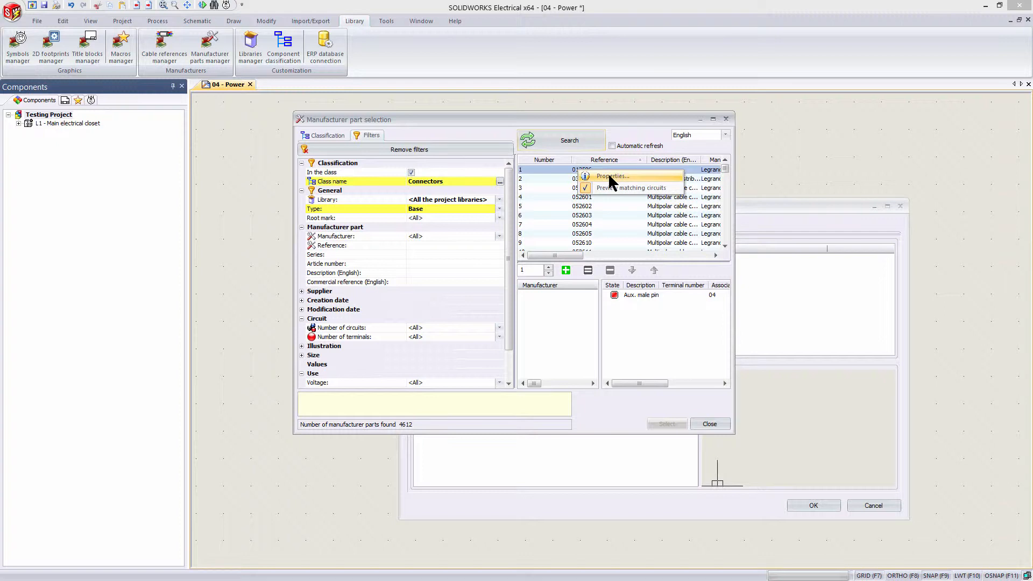
right_click(584, 209)
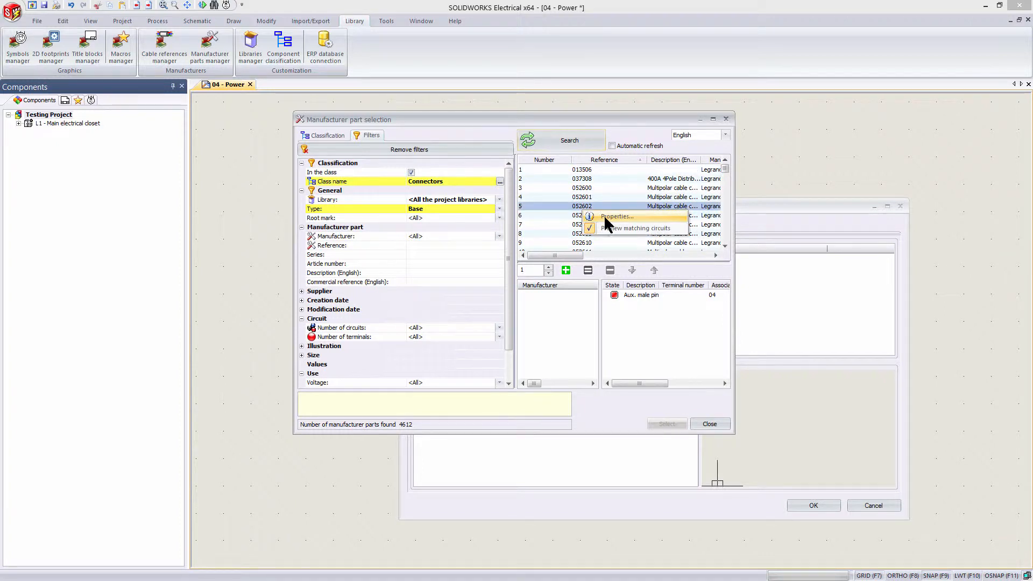
click(607, 216)
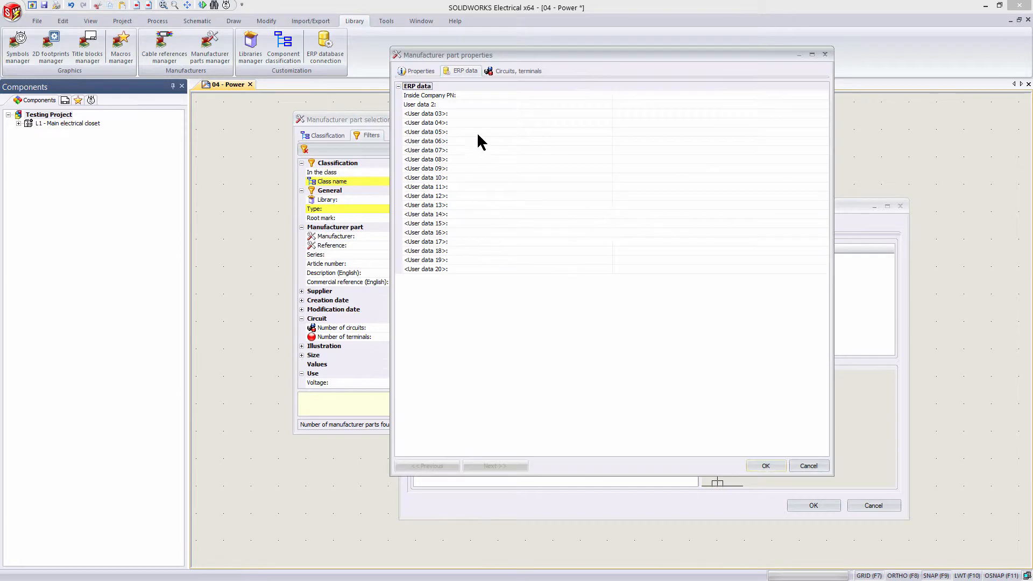
click(442, 95)
click(628, 96)
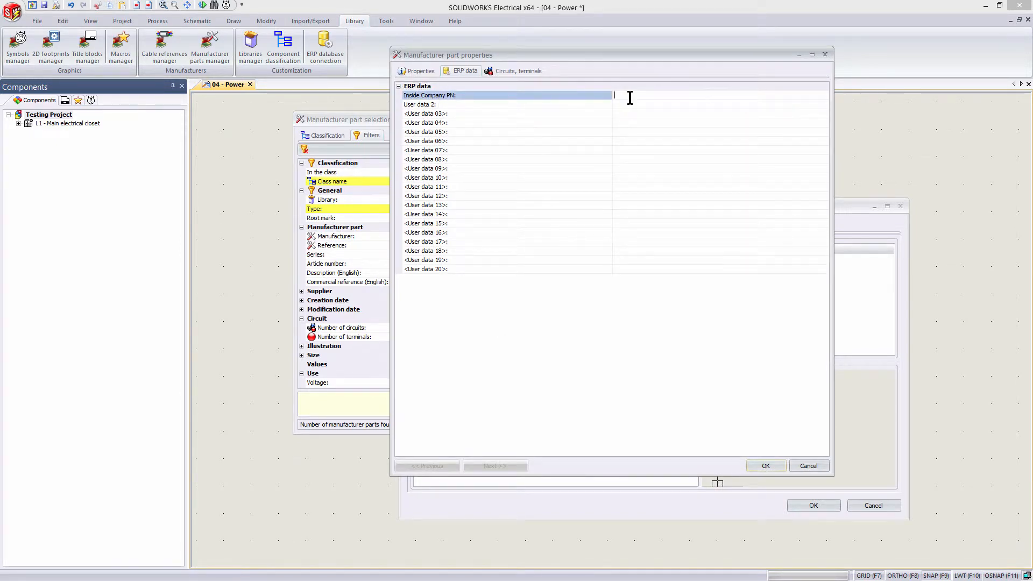
text(s46sdfg-5d46ads)
click(765, 466)
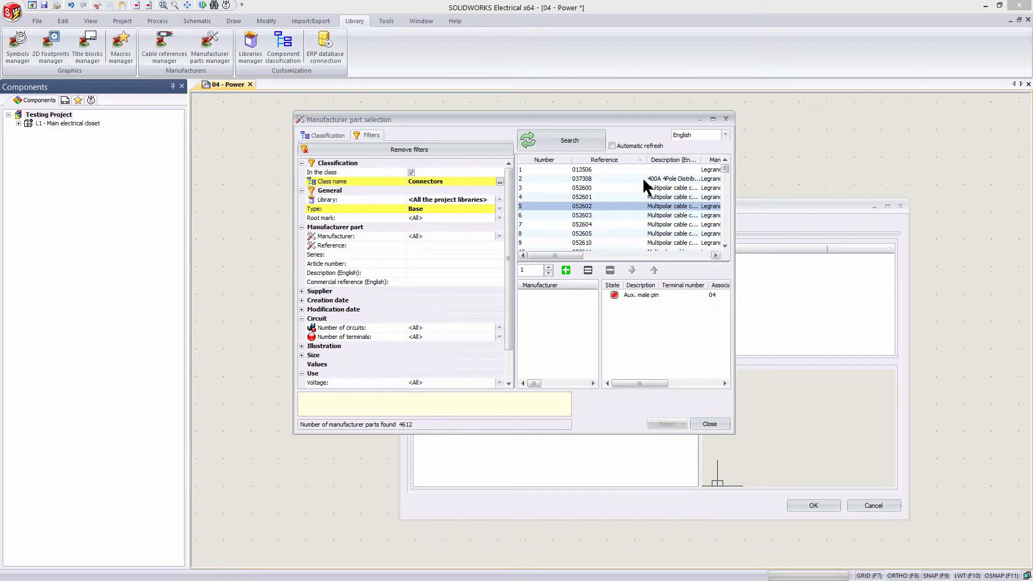
Assign Legrand manufacturer part 052602 to connector X2 and confirm the symbol properties
drag(617, 118, 467, 97)
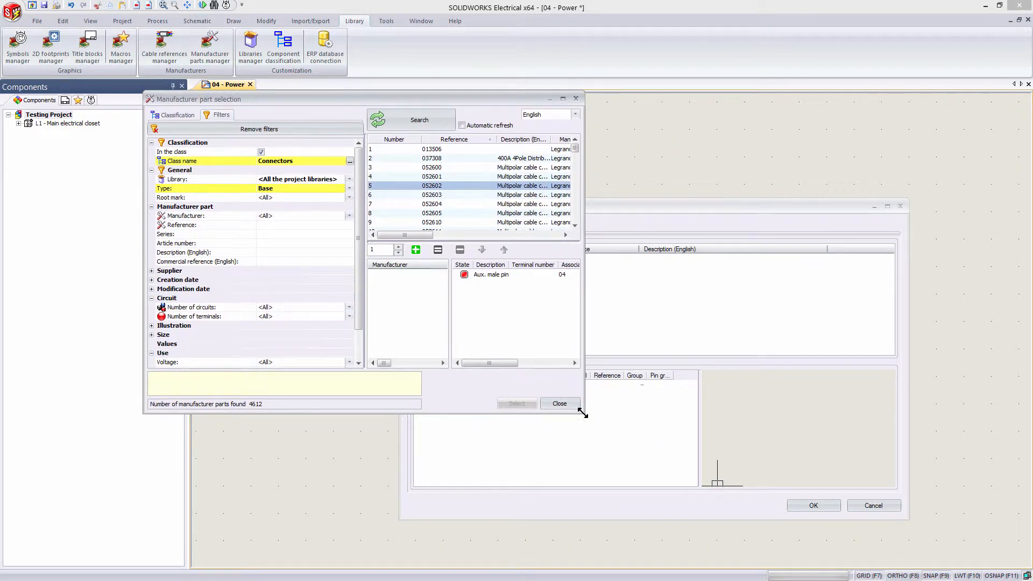
drag(583, 413, 793, 479)
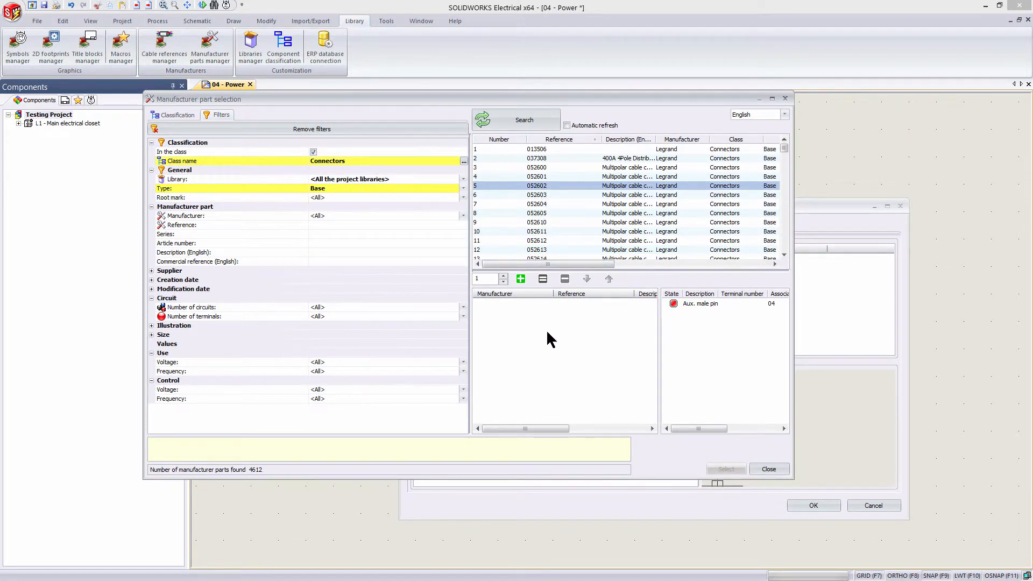
double_click(538, 185)
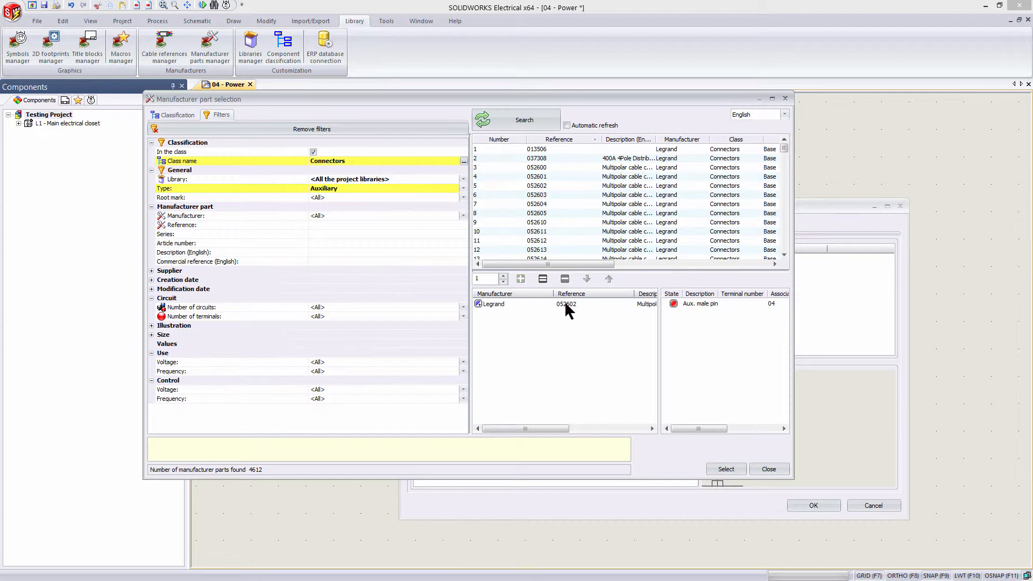
click(725, 469)
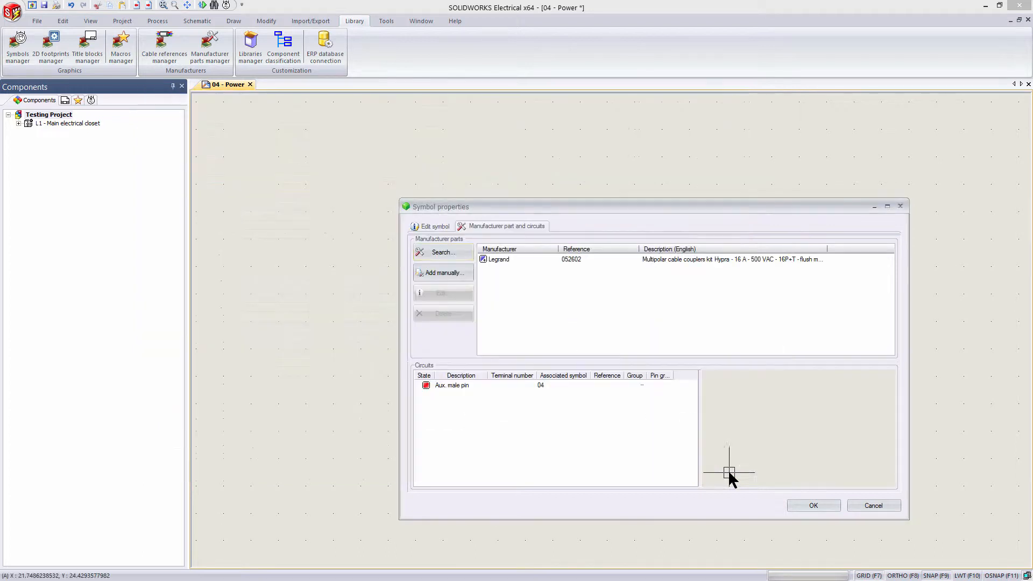
click(812, 506)
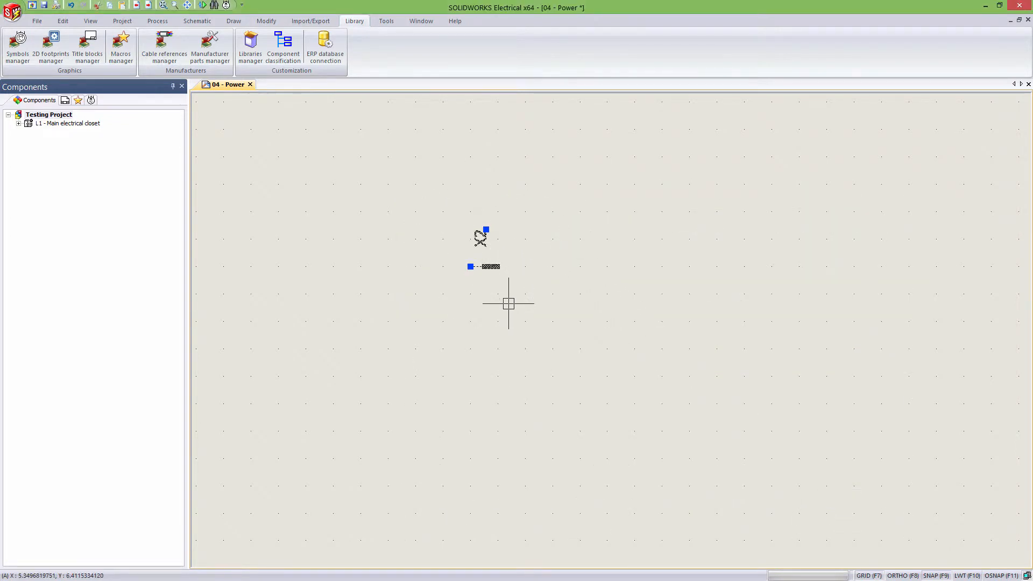
right_click(478, 240)
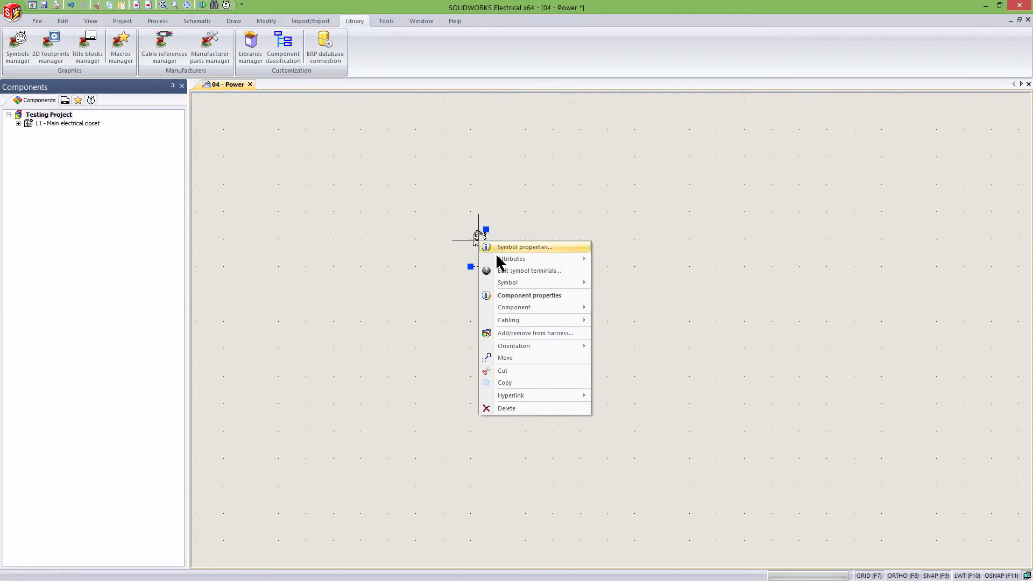
mouse_move(525, 282)
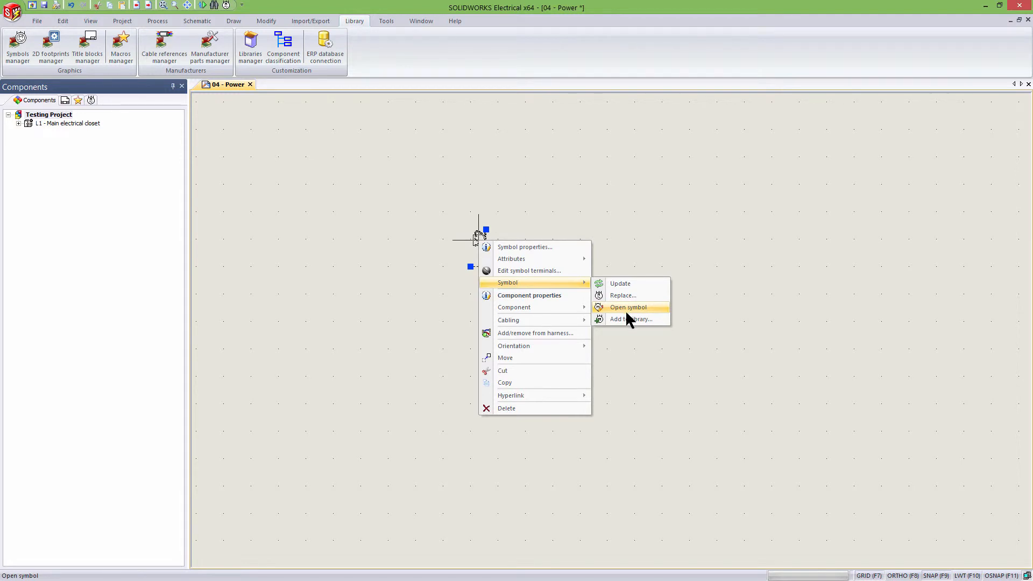
key(Escape)
key(Escape)
key(Escape)
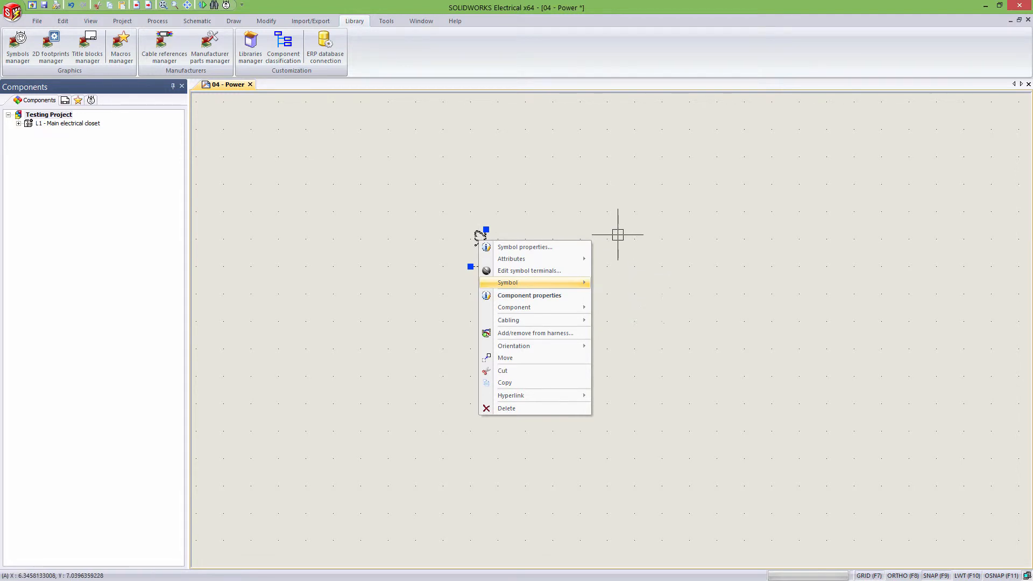